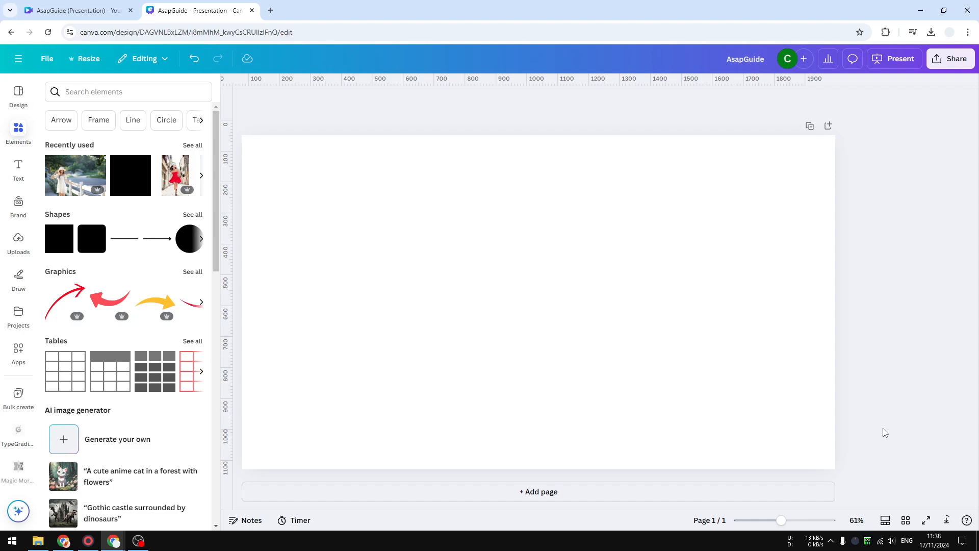
Show the page's duration timeline and set the recently used photo of the woman by the fence as the page background.
click(886, 520)
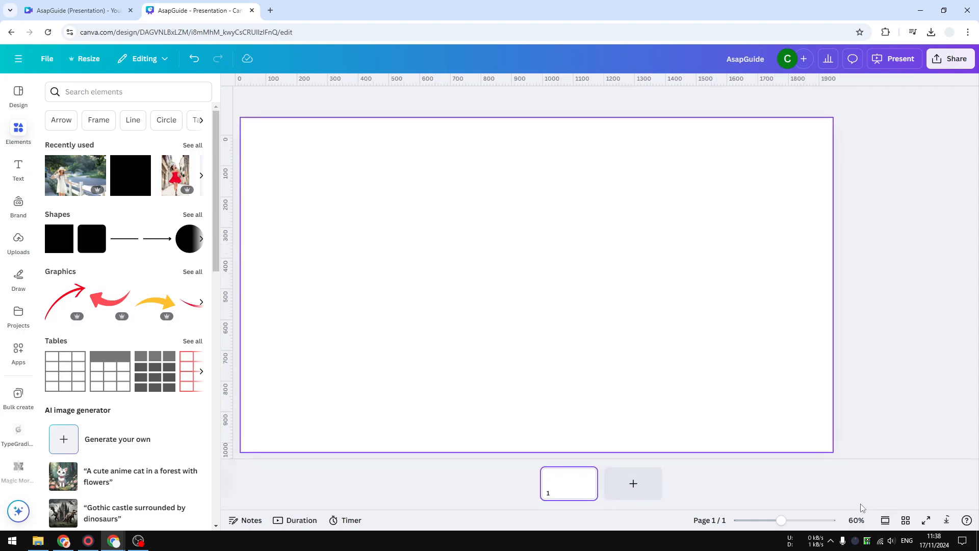
click(299, 521)
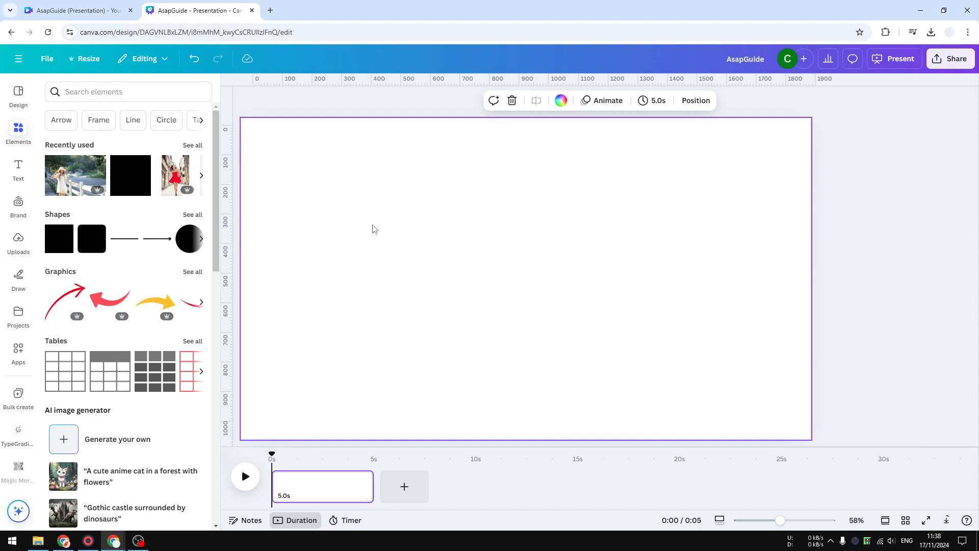
click(70, 178)
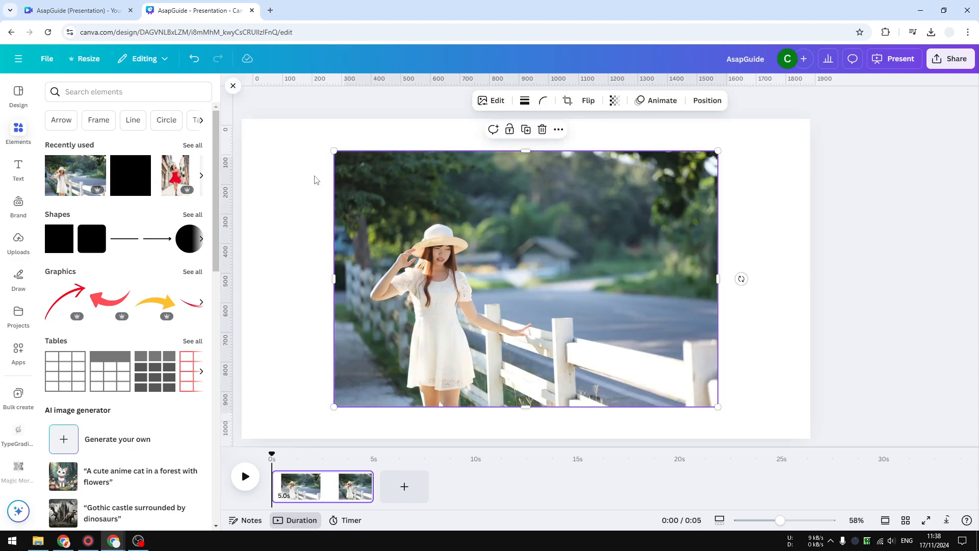
right_click(553, 270)
click(627, 470)
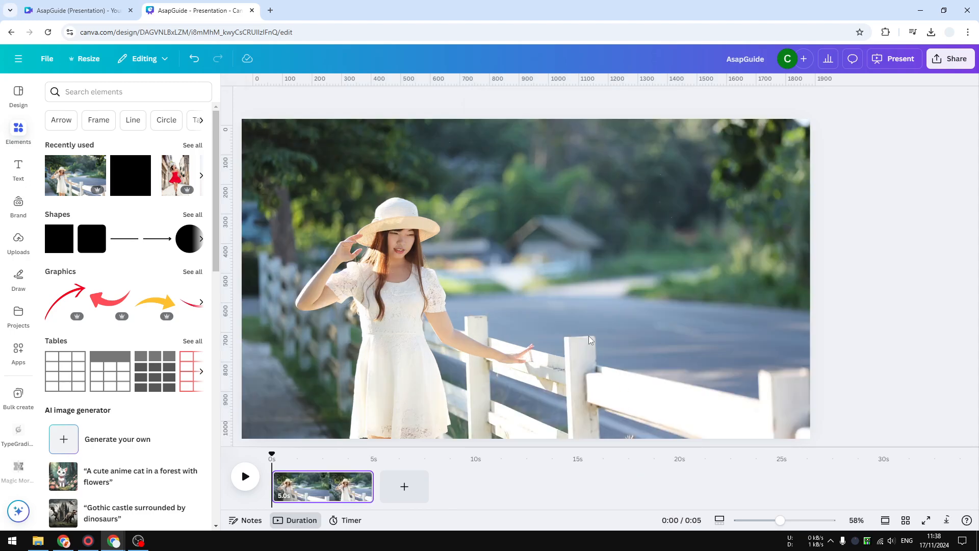
Reposition the background photo upward within its crop so more of its lower part fills the page, and apply the crop.
double_click(541, 315)
drag(434, 352, 432, 236)
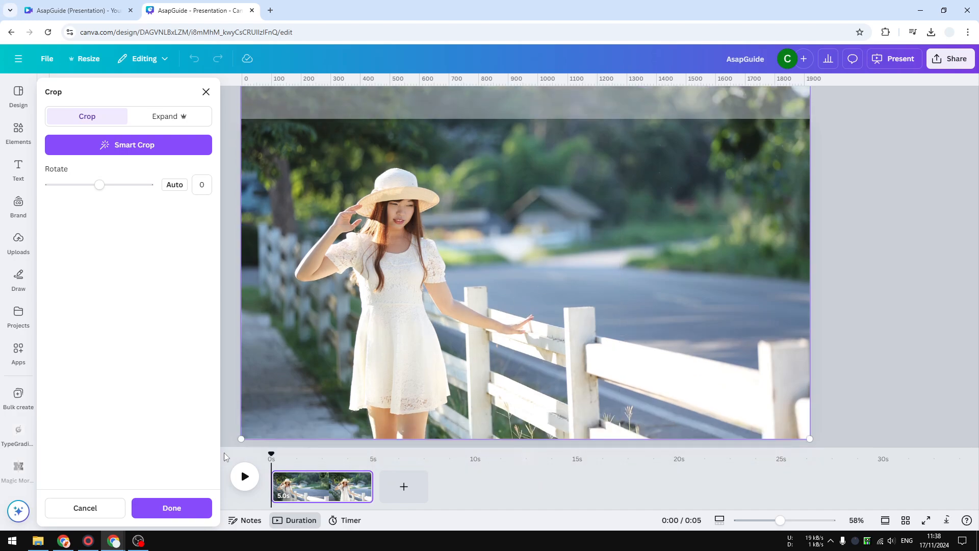
click(184, 508)
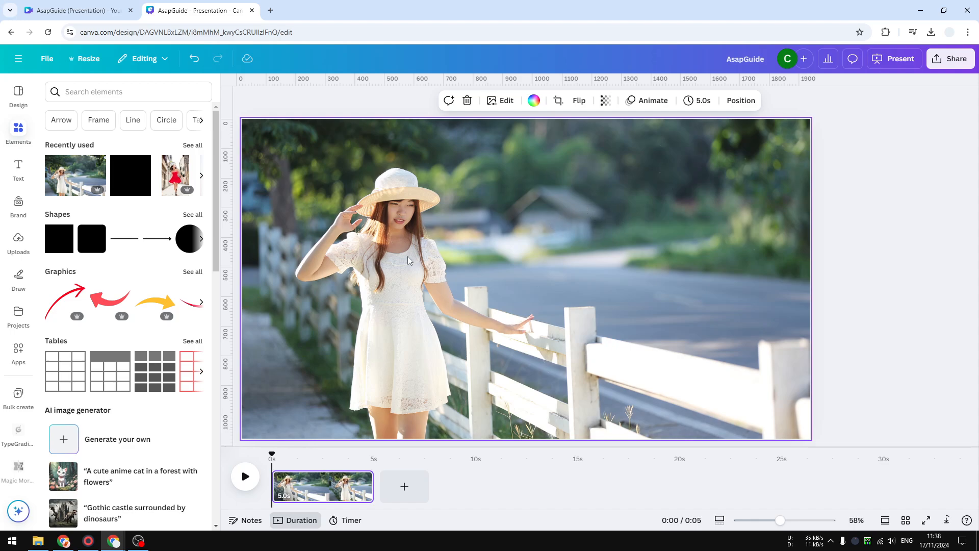
Apply the Photo Zoom page animation to the page with the background photo.
click(646, 101)
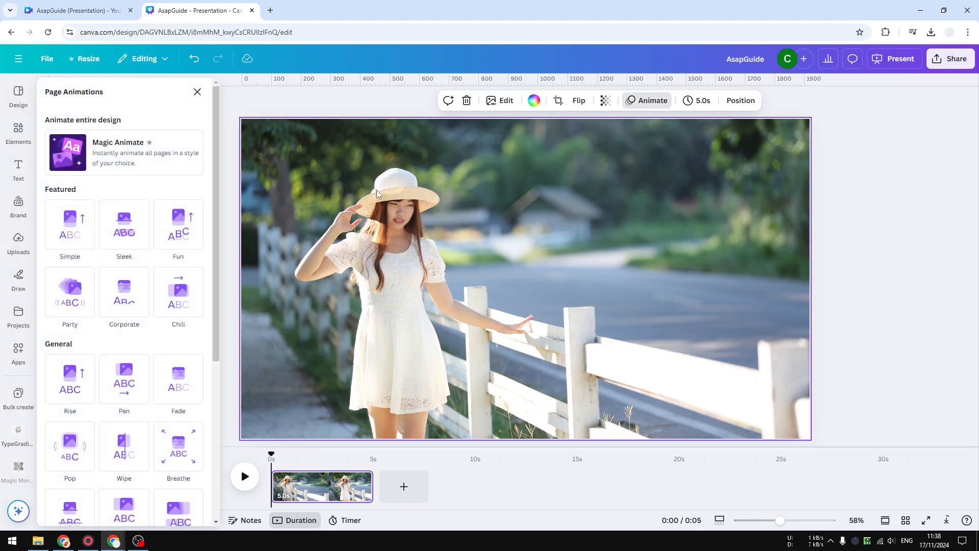
scroll(71, 245, down, 4)
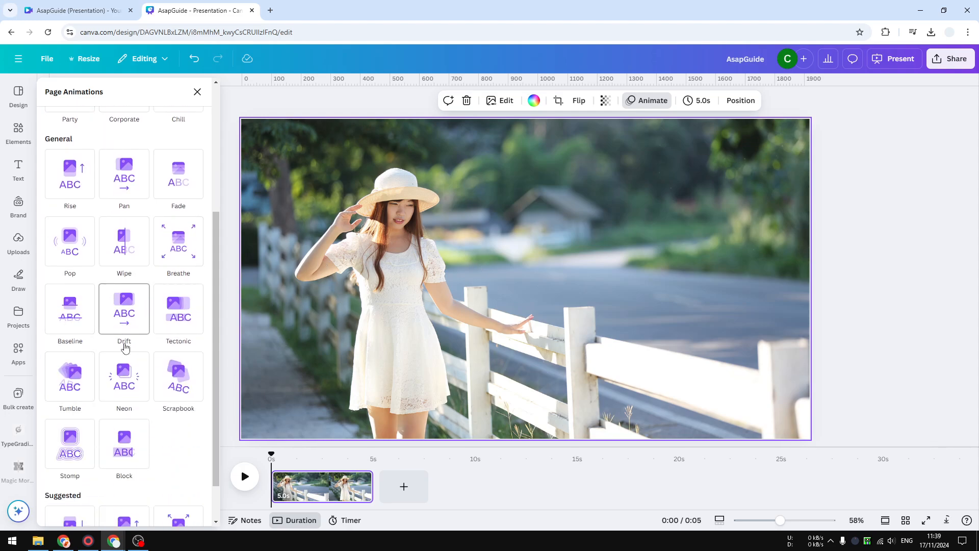
scroll(130, 367, down, 1)
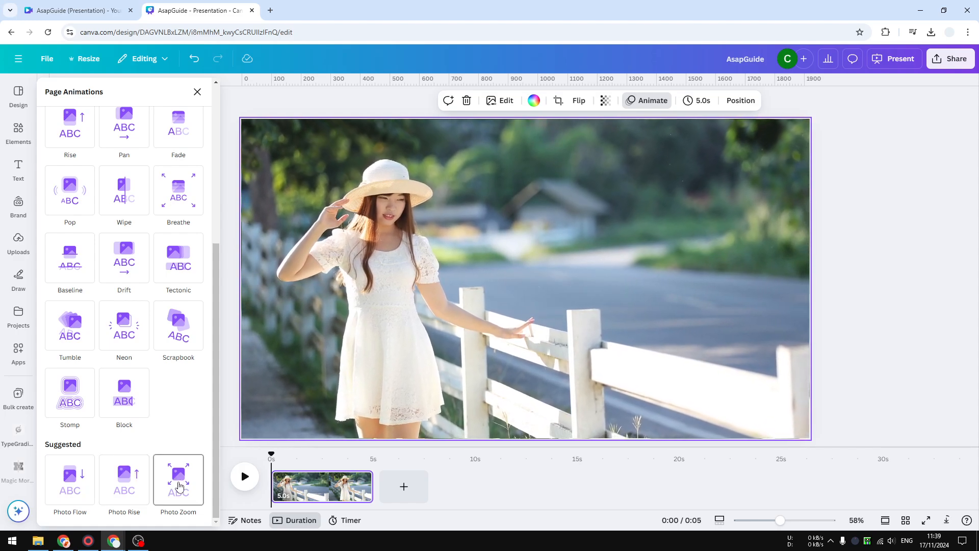
click(180, 485)
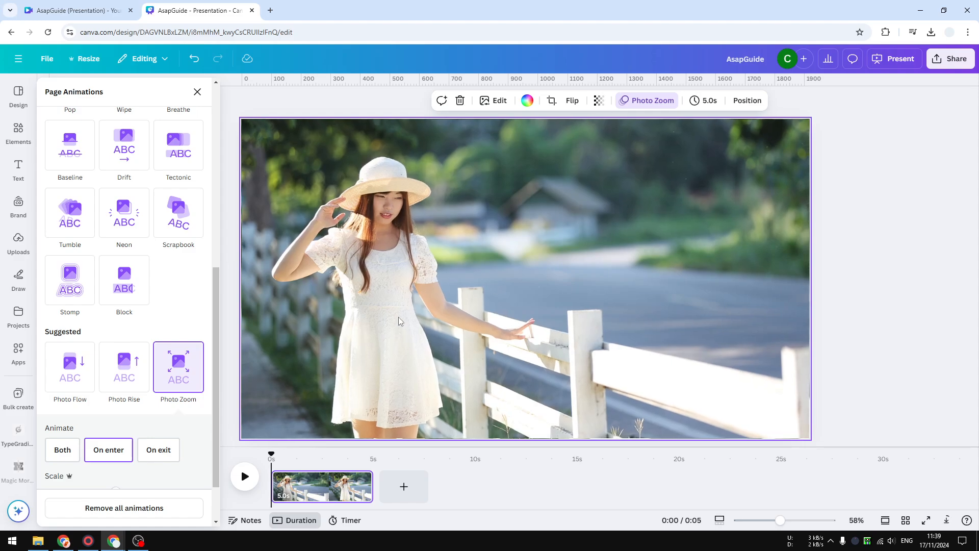
scroll(52, 400, down, 2)
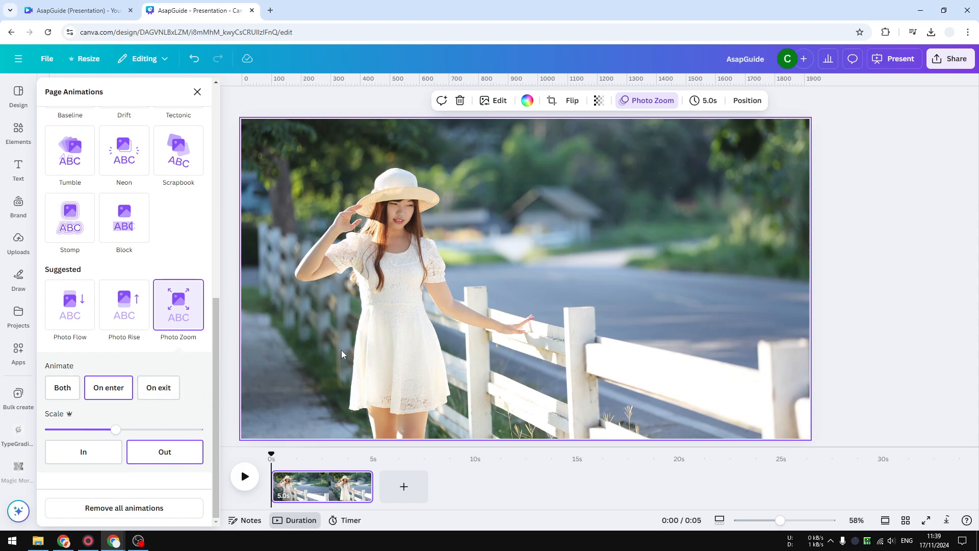
Try to download the animated design as an MP4 Video.
click(950, 68)
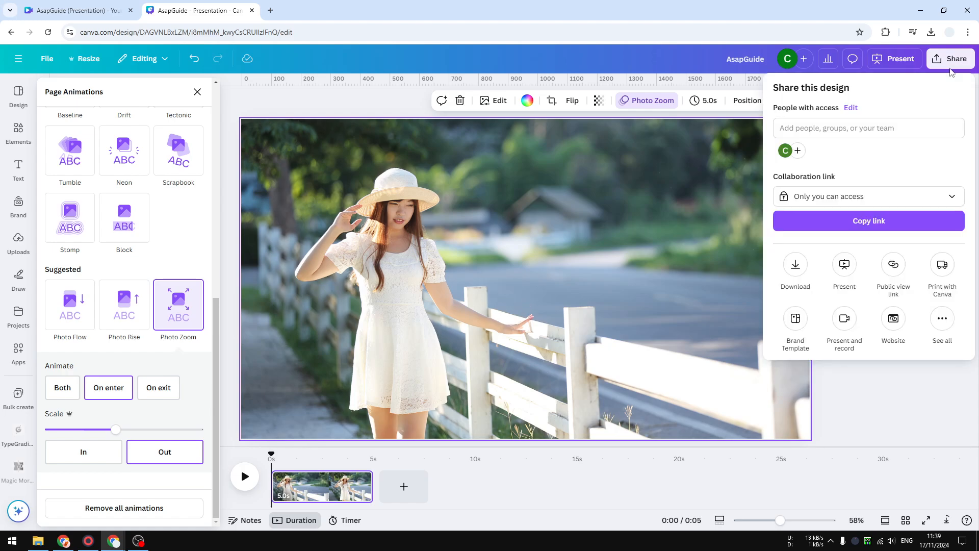
click(796, 265)
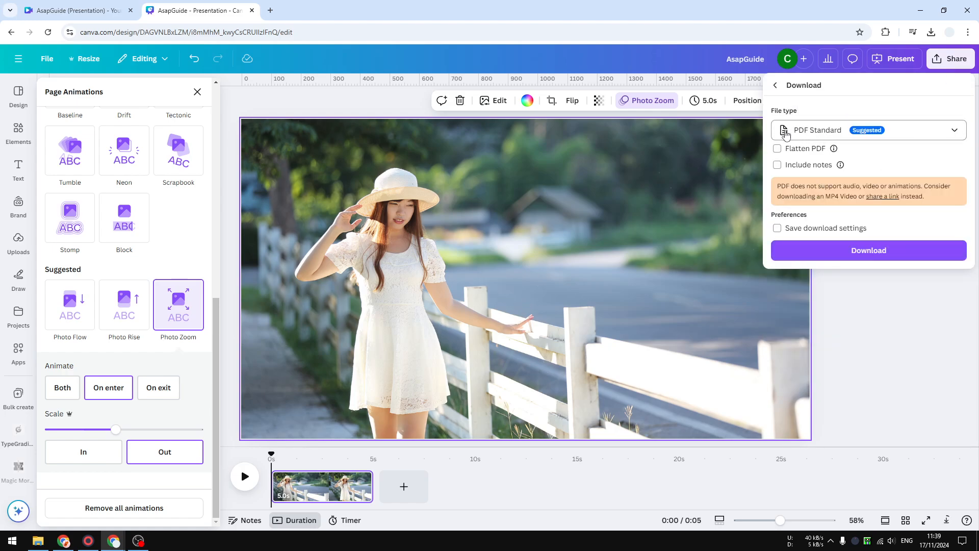
click(833, 131)
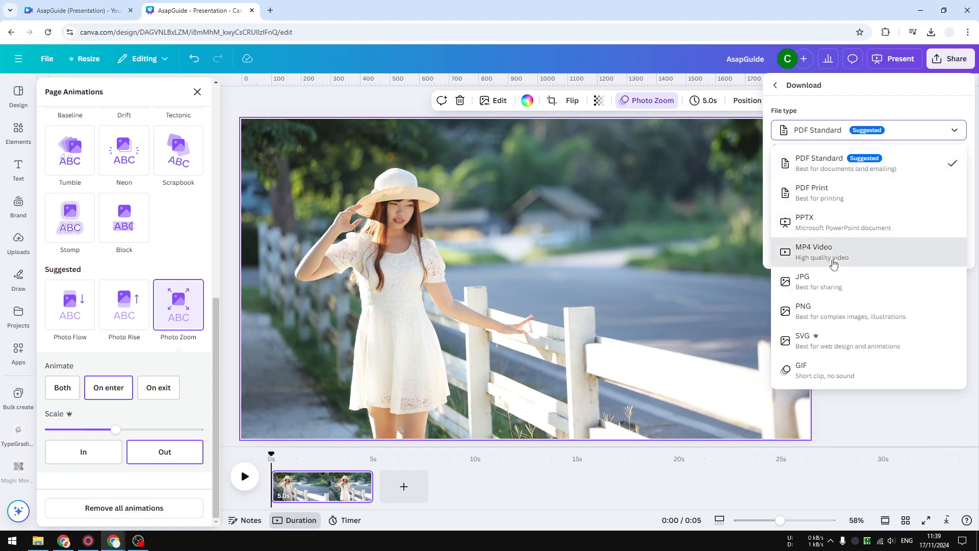
click(835, 255)
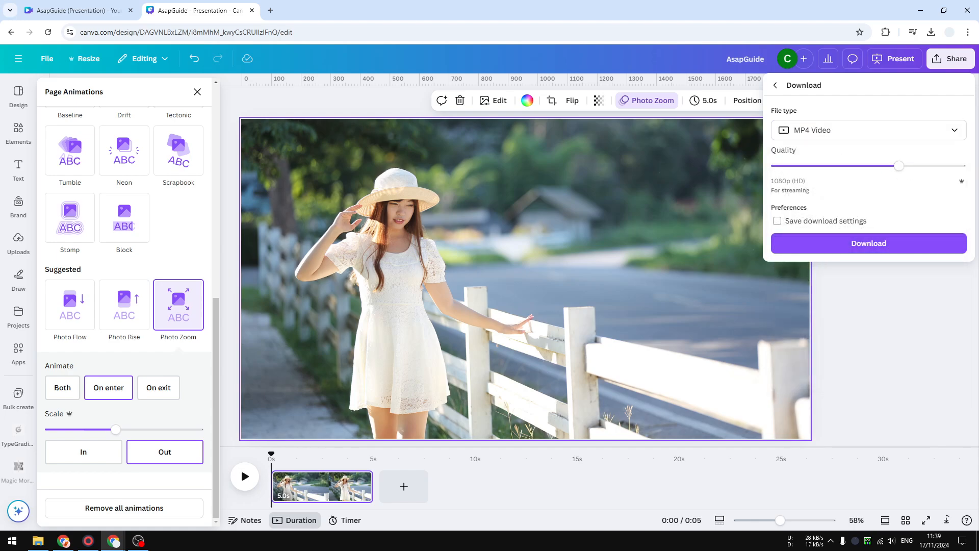
click(849, 245)
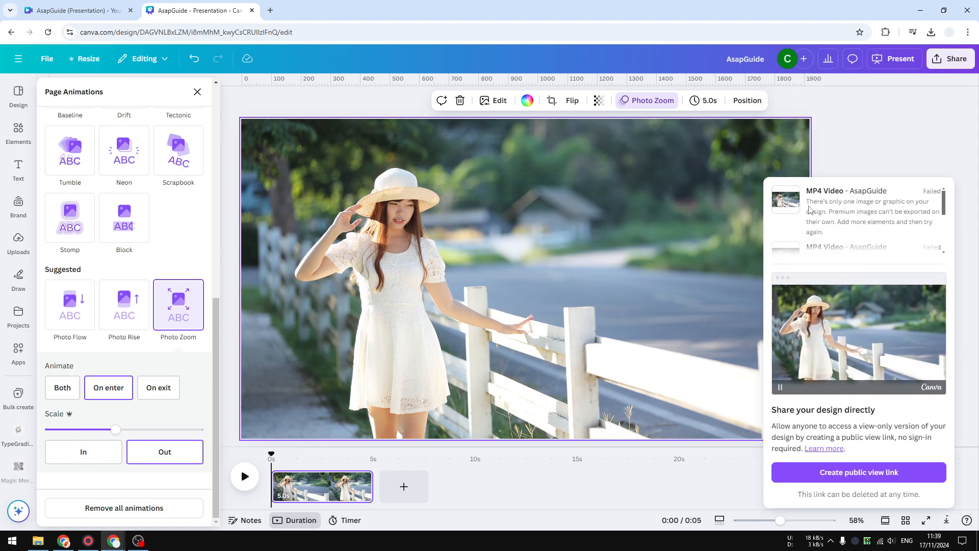
mouse_move(799, 204)
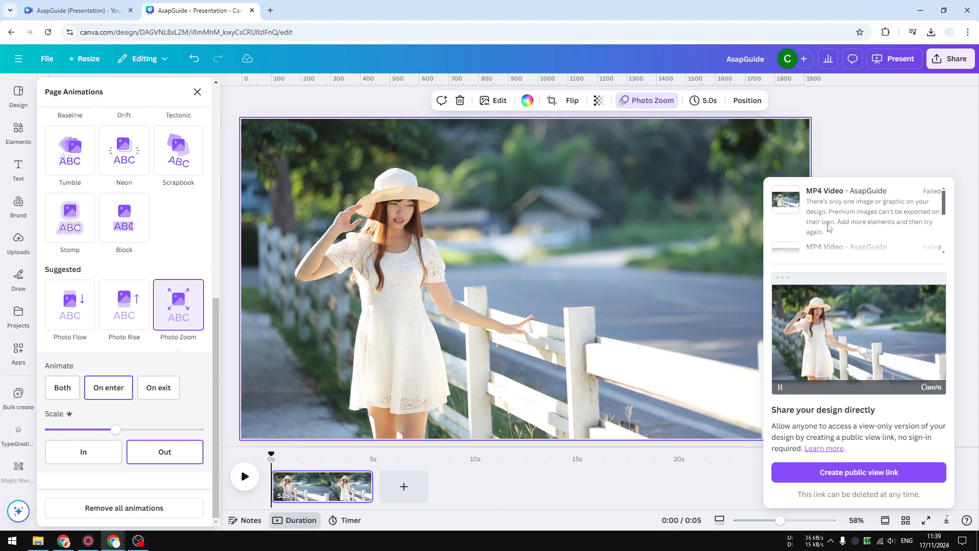
Add the recently used square shape over the background photo and make it fully transparent.
click(19, 132)
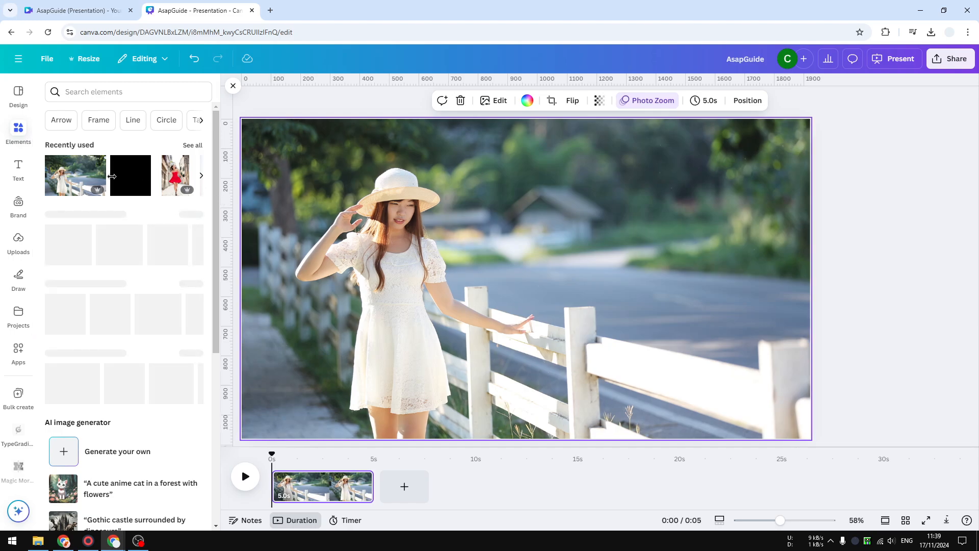
click(129, 189)
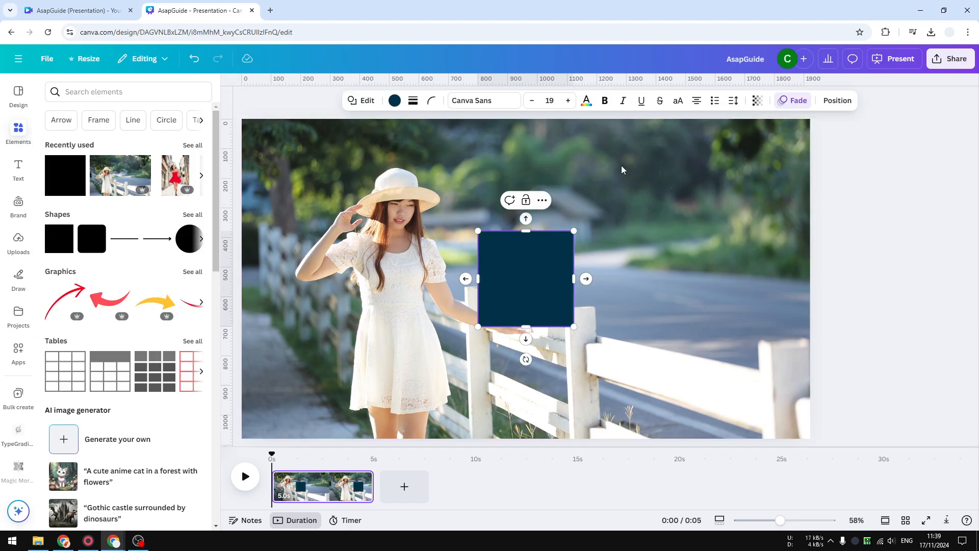
click(757, 100)
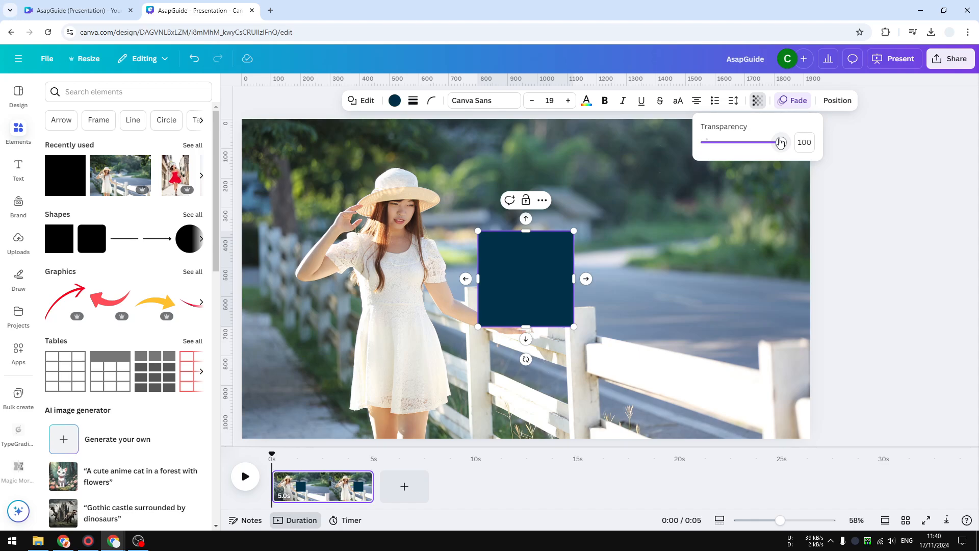
drag(785, 142, 636, 162)
Download the design with the transparent square as an MP4 Video.
click(949, 60)
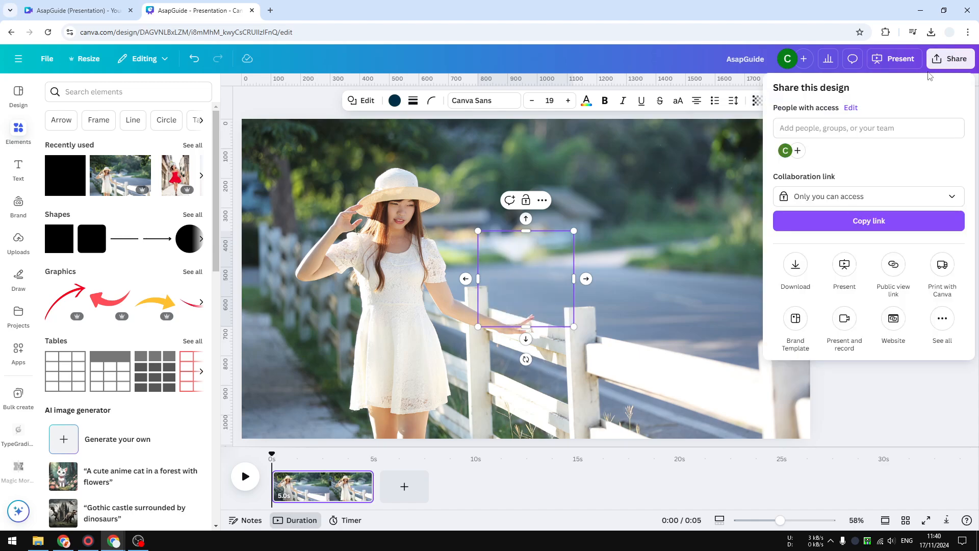
click(794, 263)
click(820, 133)
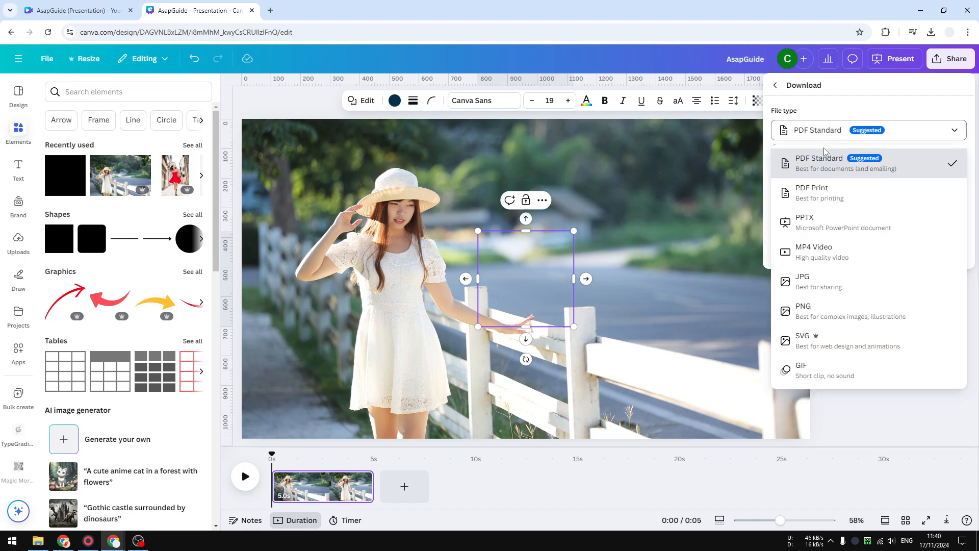
click(808, 256)
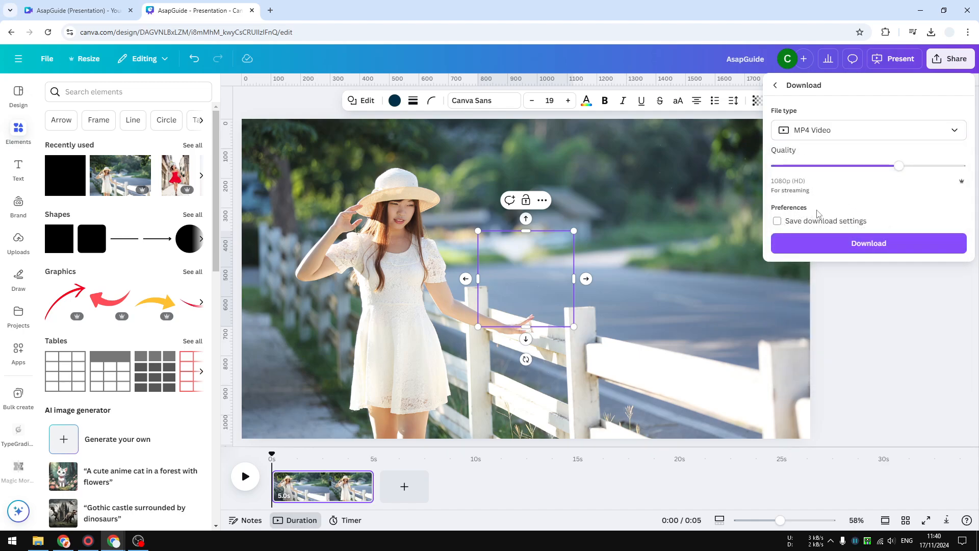
click(833, 242)
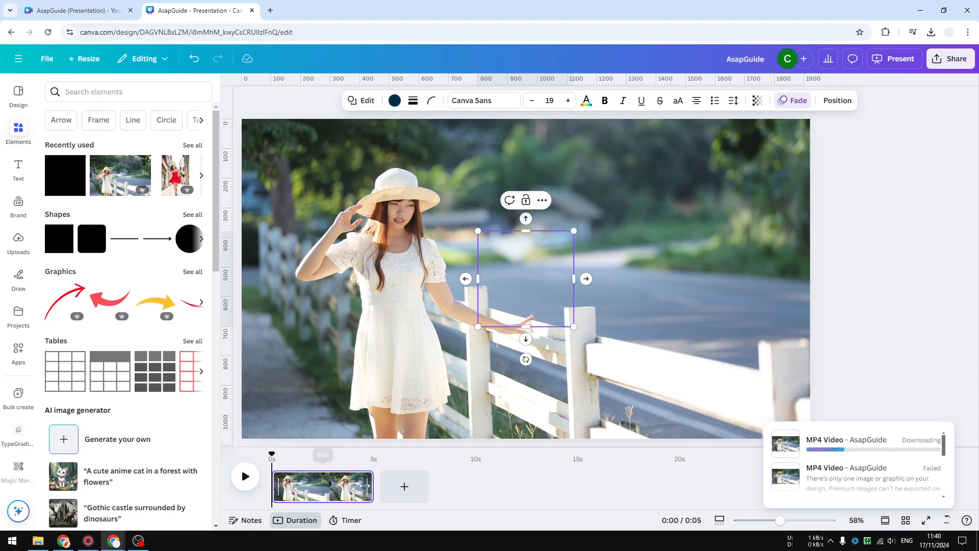
mouse_move(372, 485)
mouse_down()
mouse_move(591, 482)
mouse_move(365, 479)
mouse_up()
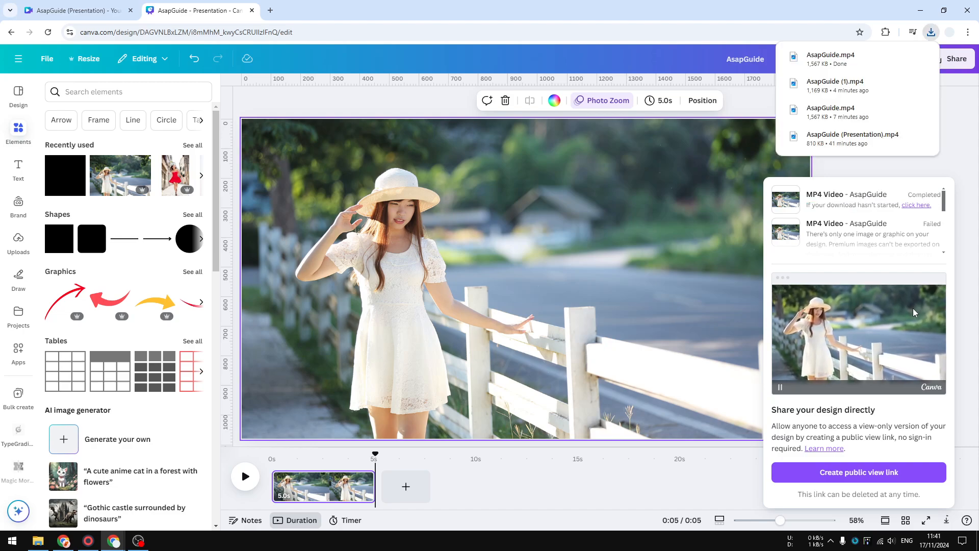
Open the downloaded AsapGuide.mp4 in the browser and watch the zoom animation.
click(831, 59)
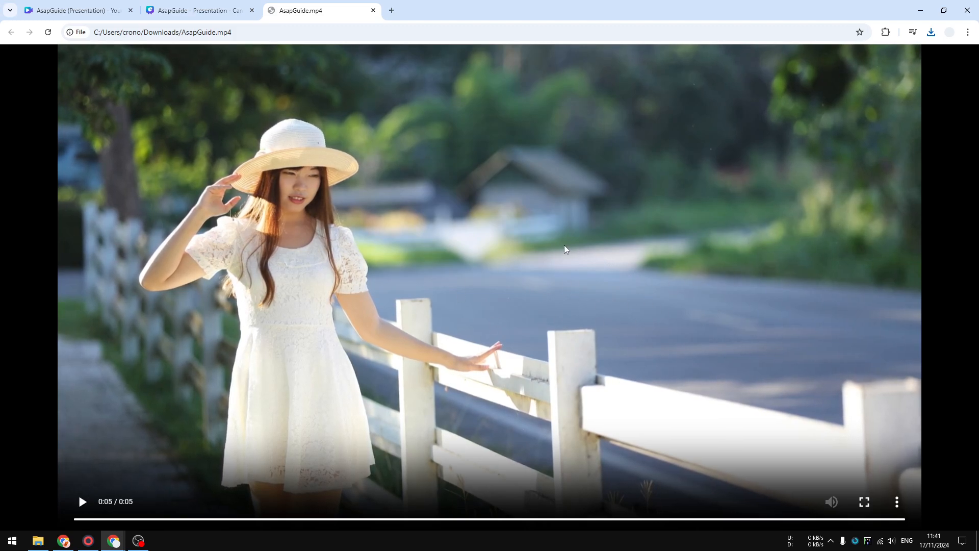
right_click(507, 229)
click(544, 241)
Return to the Canva design and delete the background photo and the transparent square from the page.
click(213, 7)
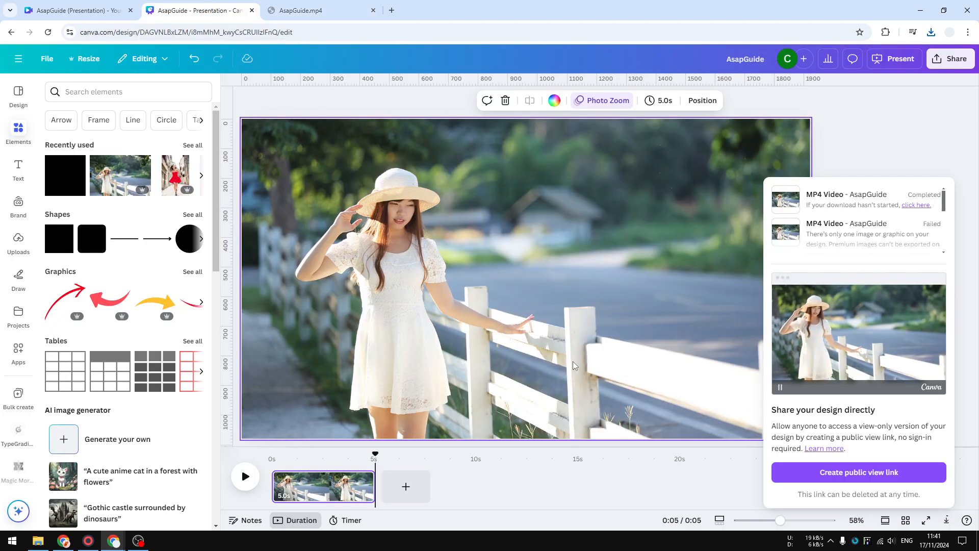
click(438, 249)
right_click(440, 246)
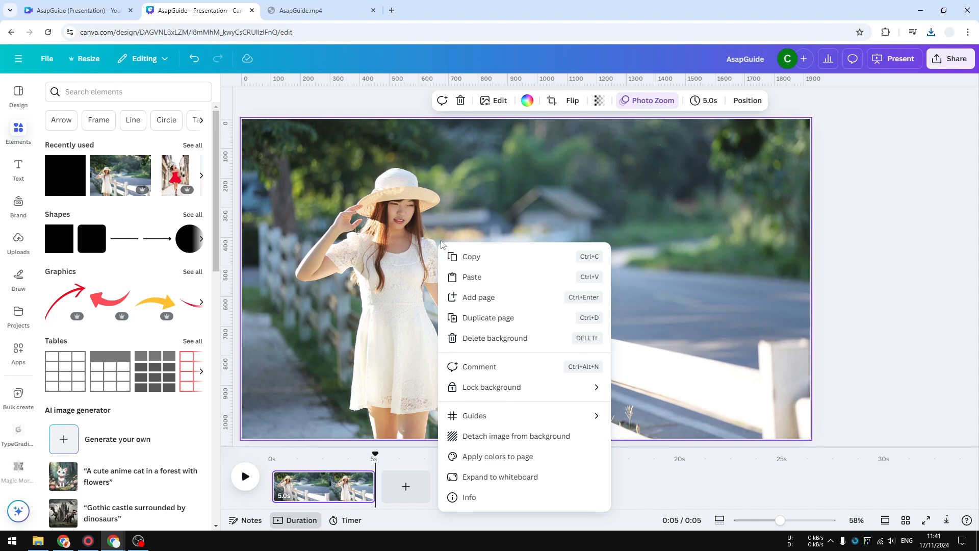
click(513, 332)
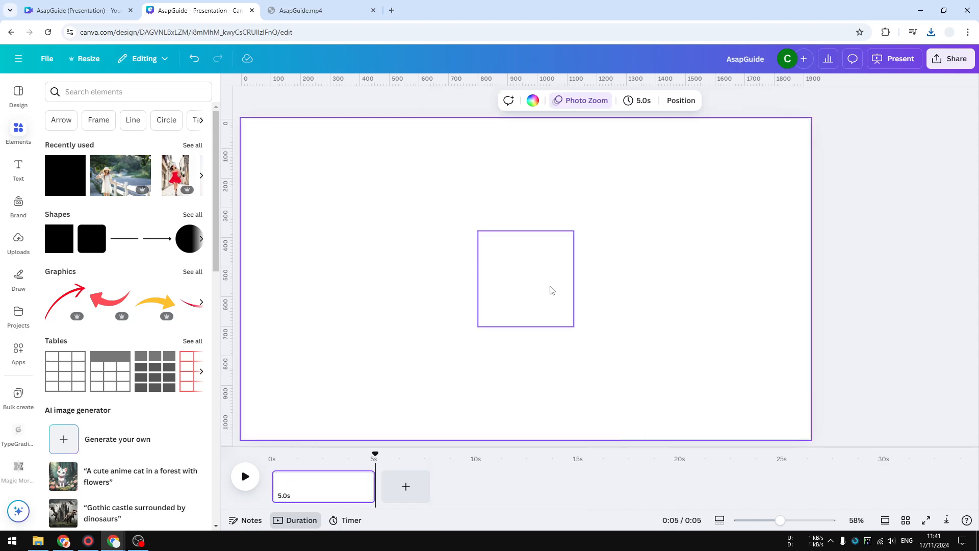
click(508, 295)
key(Delete)
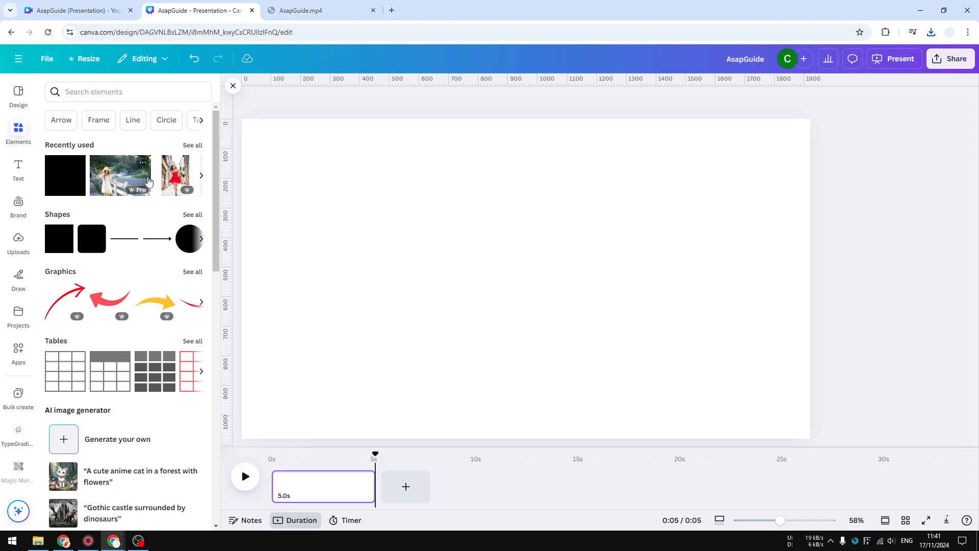
Add the photo of the woman by the fence as a regular element, enlarge it to about 1,991 × 1,327 and position it to cover the page.
click(117, 180)
drag(513, 246, 422, 217)
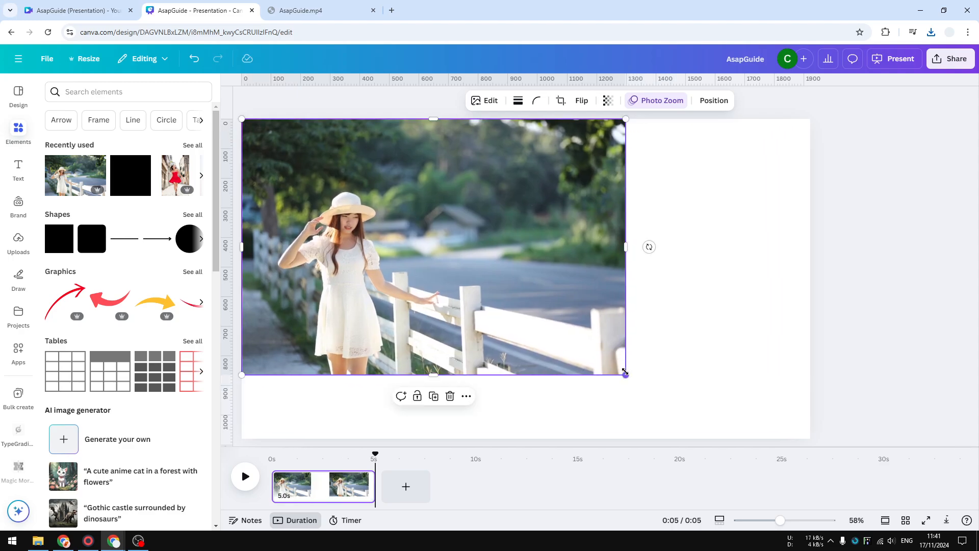
drag(625, 373, 873, 444)
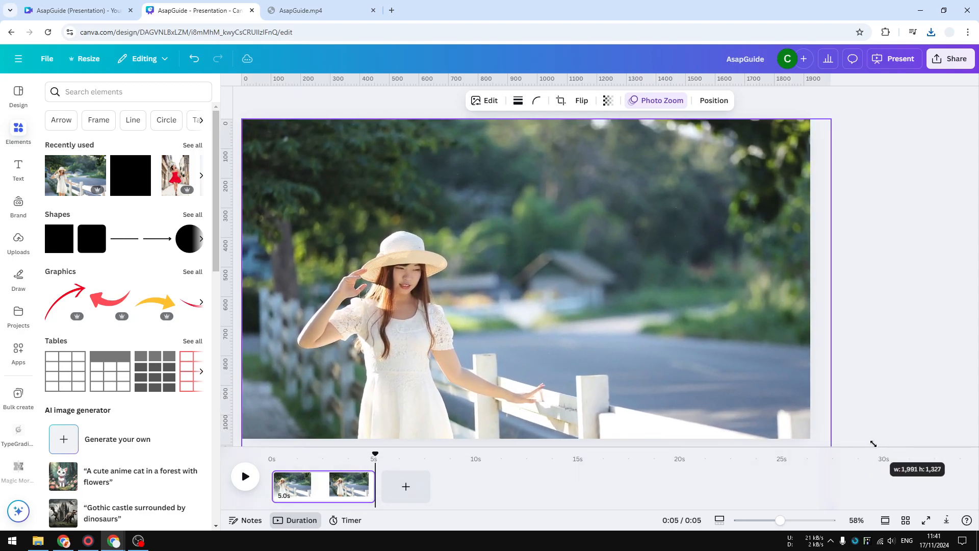
drag(577, 382, 579, 312)
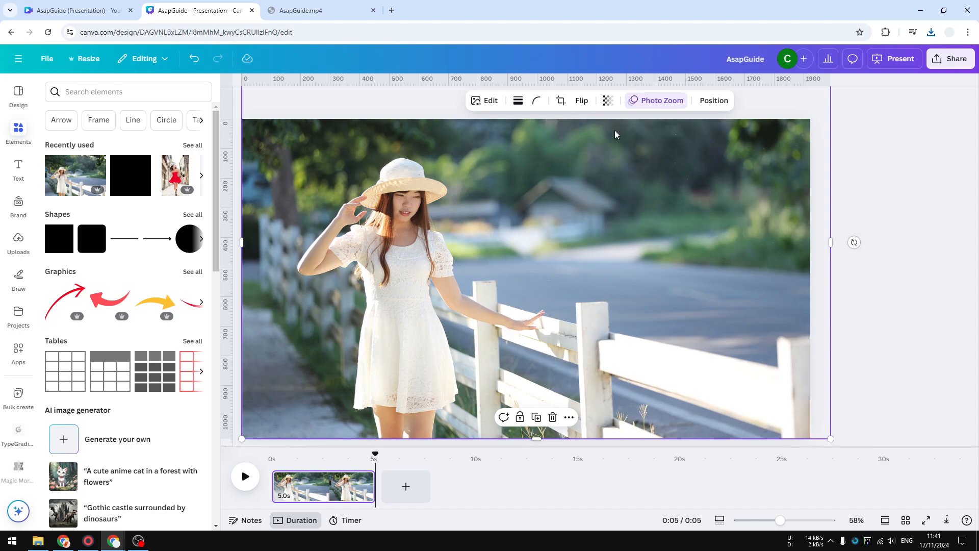
Remove the Photo Zoom animation from the photo of the woman by the fence.
click(648, 103)
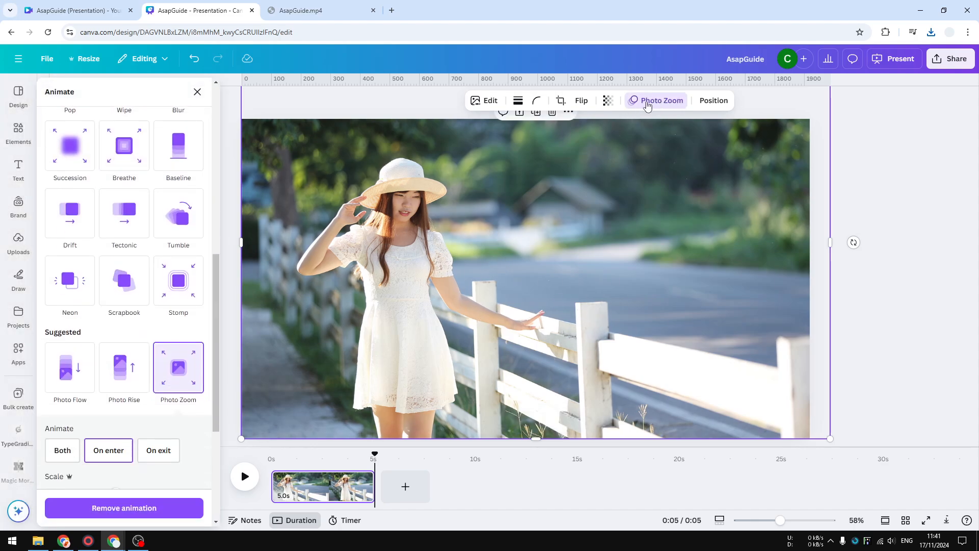
scroll(143, 417, down, 4)
click(136, 509)
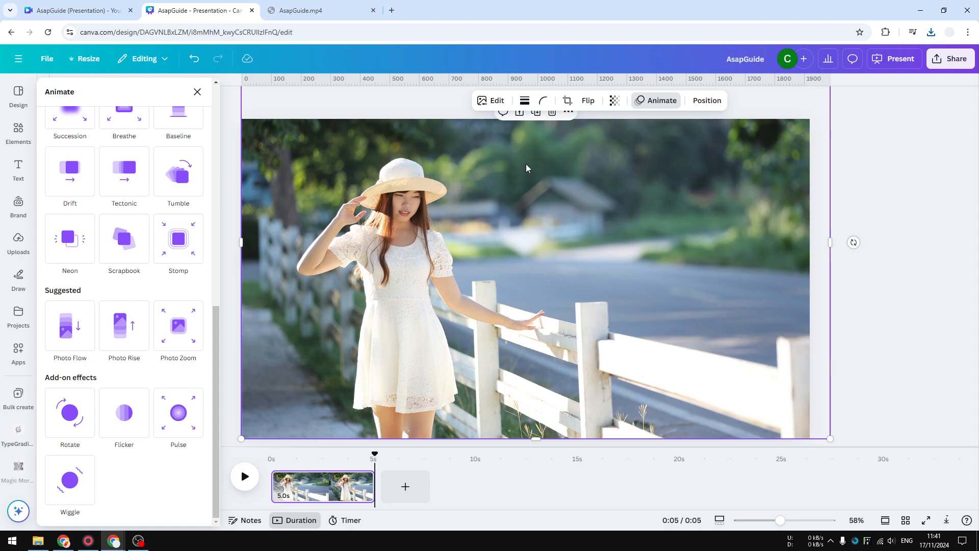
Separate the woman from the photo's background with Magic Grab, test-move the cutout to the right and undo that move.
click(484, 105)
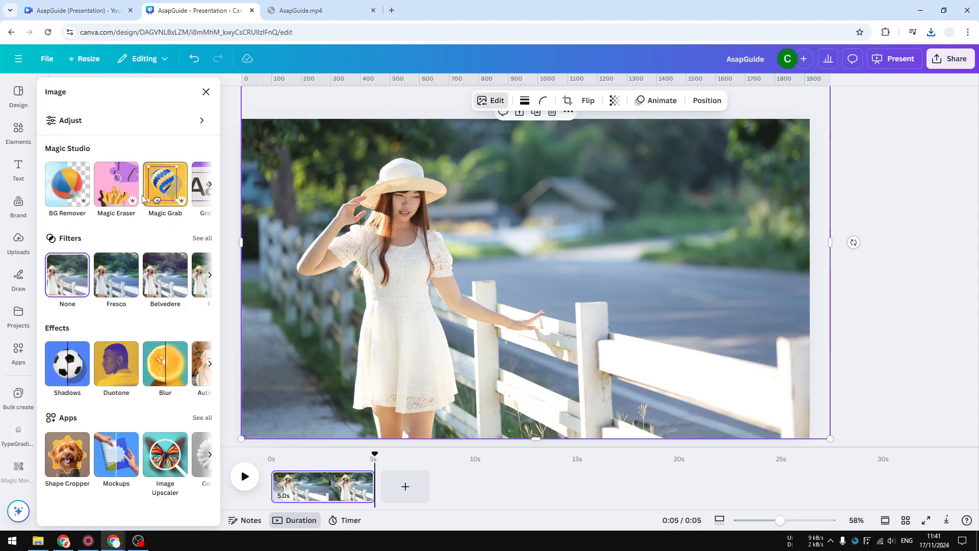
click(168, 189)
click(453, 312)
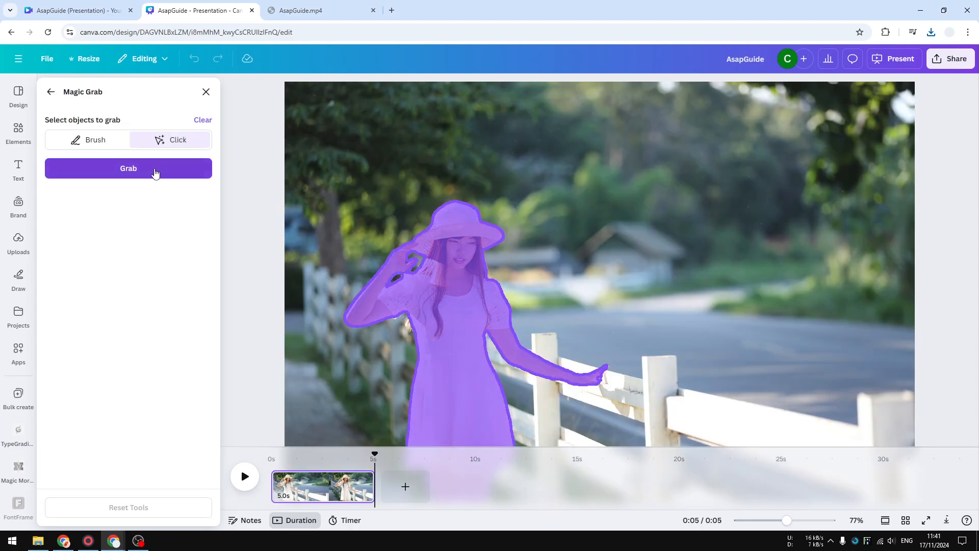
click(156, 174)
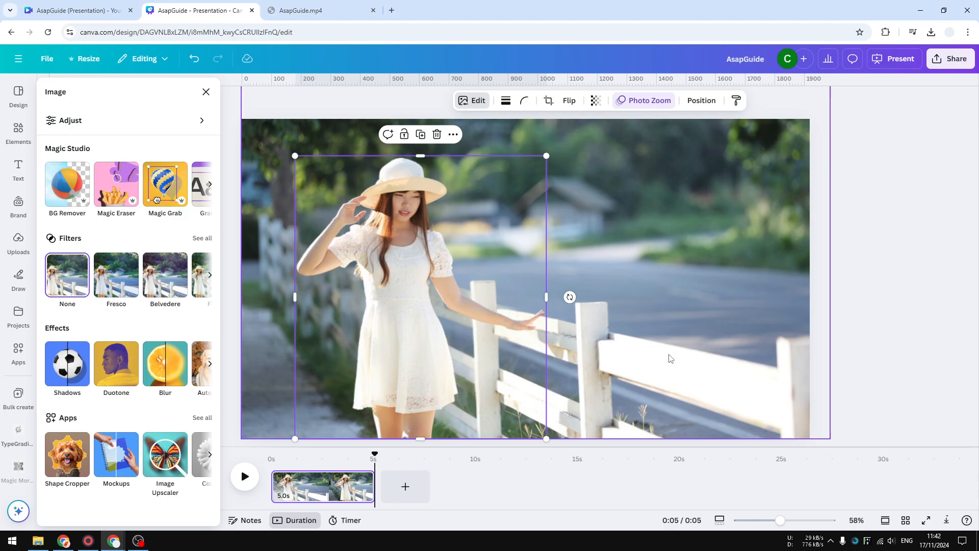
drag(477, 276, 522, 264)
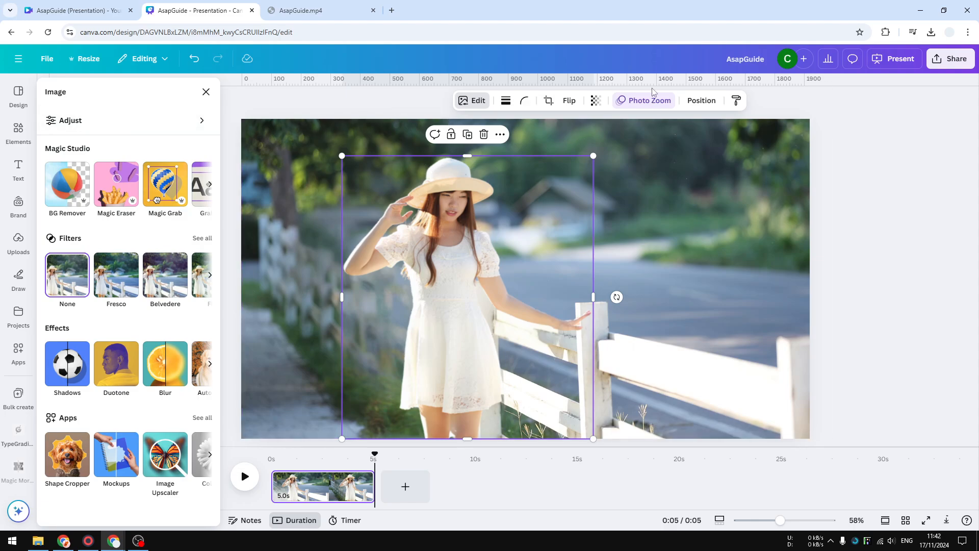
click(194, 59)
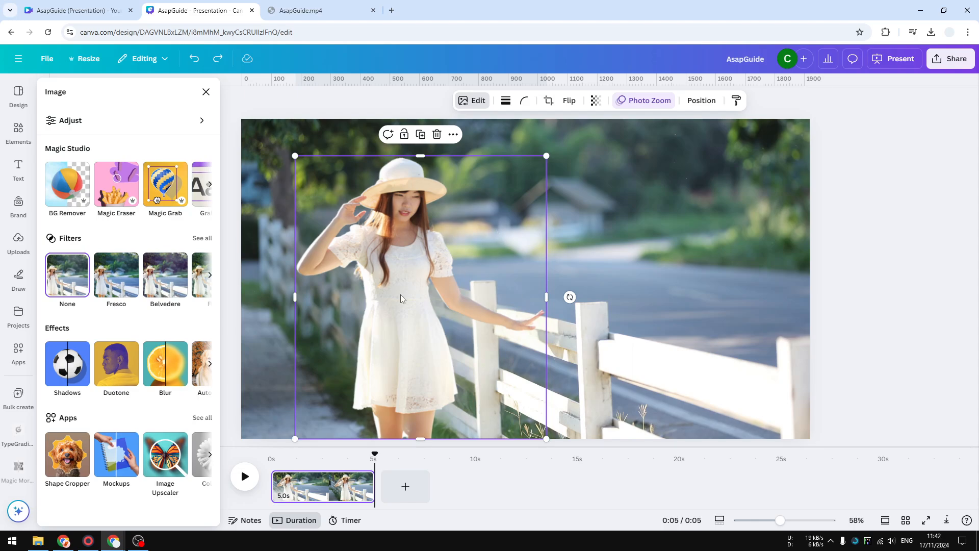
Replace the woman cutout's Photo Zoom with a custom animation that moves her a short distance to the right.
click(638, 102)
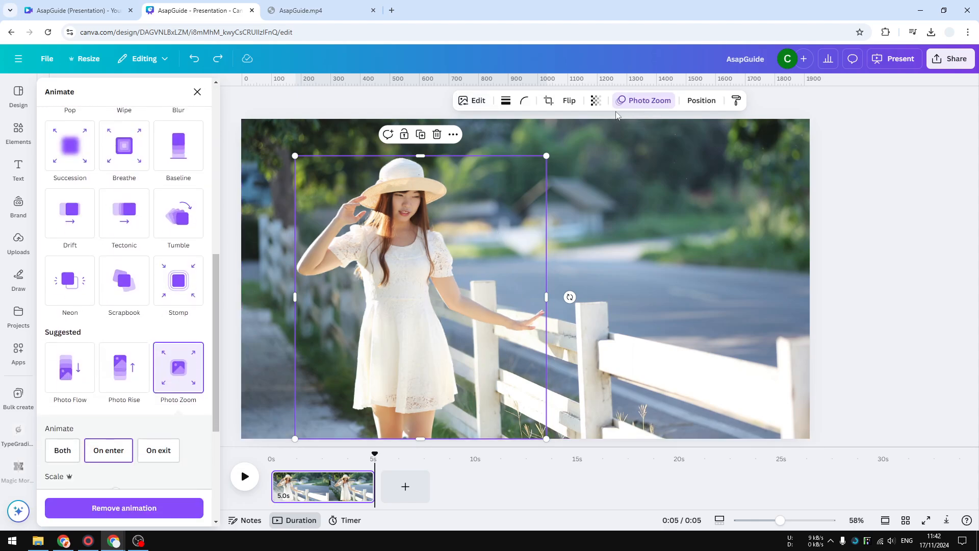
click(77, 510)
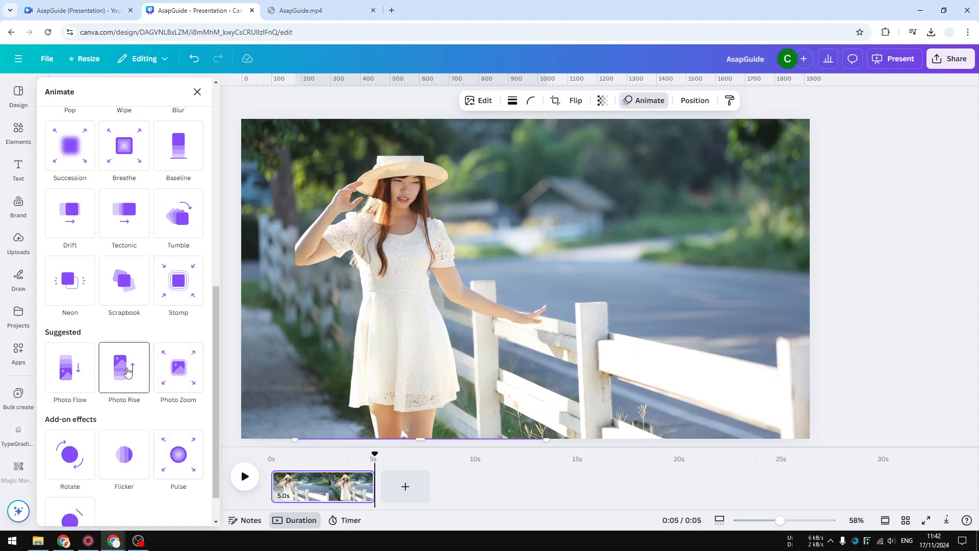
scroll(106, 351, up, 5)
scroll(107, 351, up, 3)
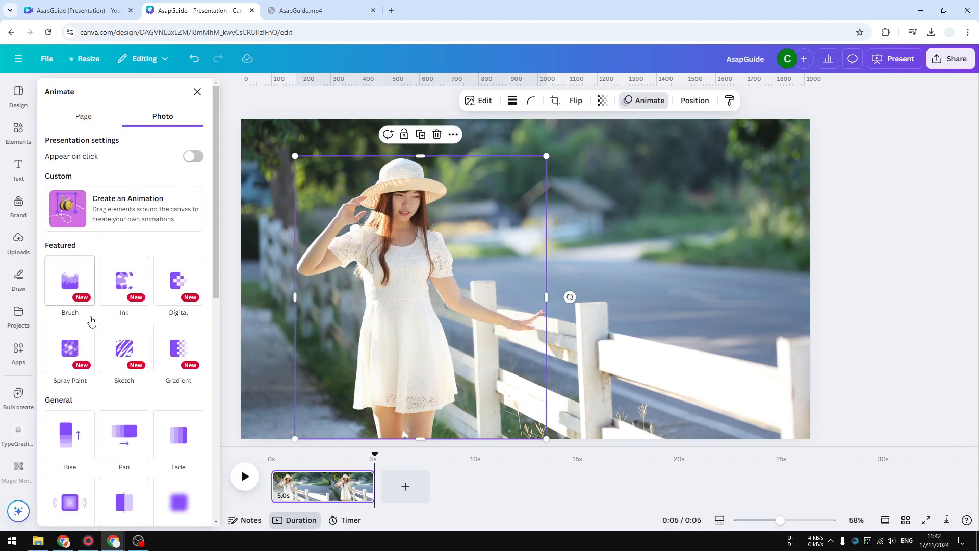
click(139, 211)
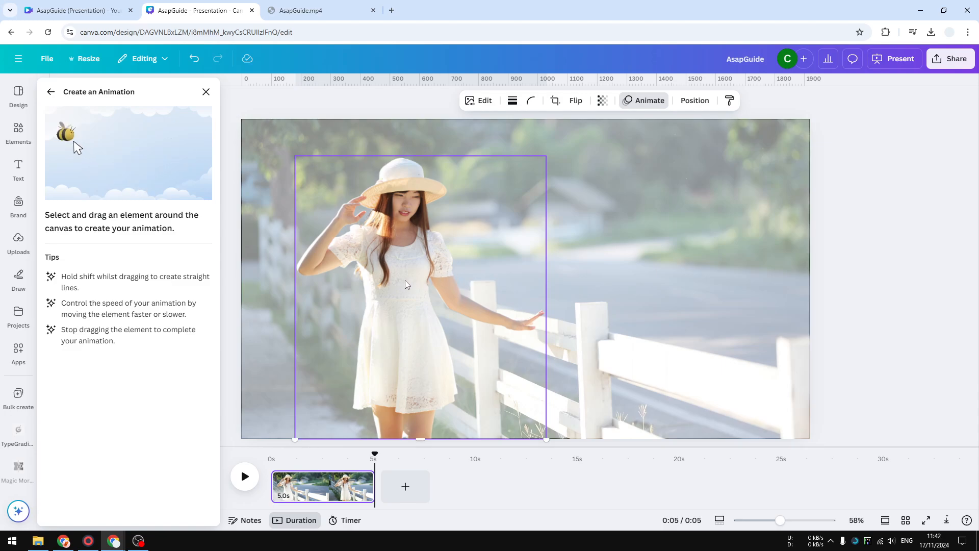
drag(405, 279, 445, 278)
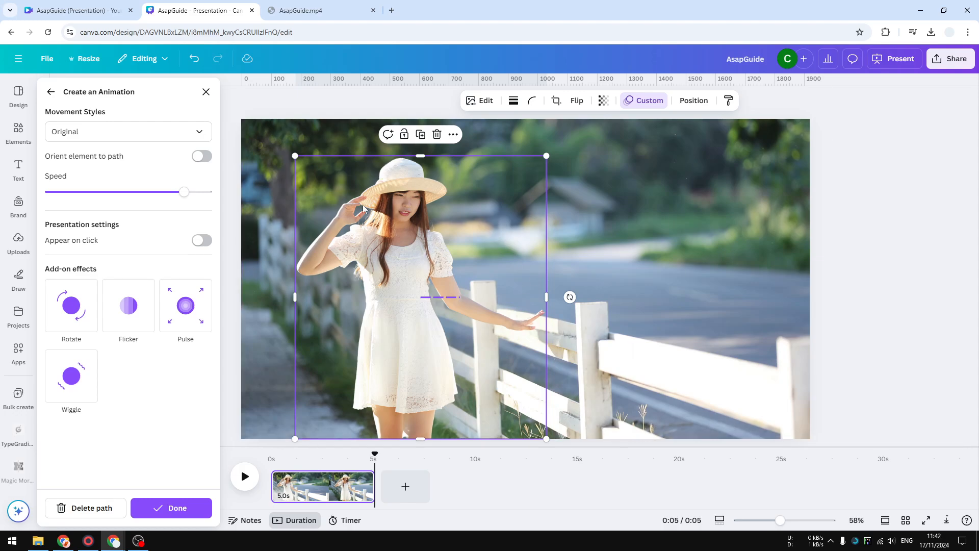
Set the woman's animation to the Steady movement style and the slowest speed.
click(77, 132)
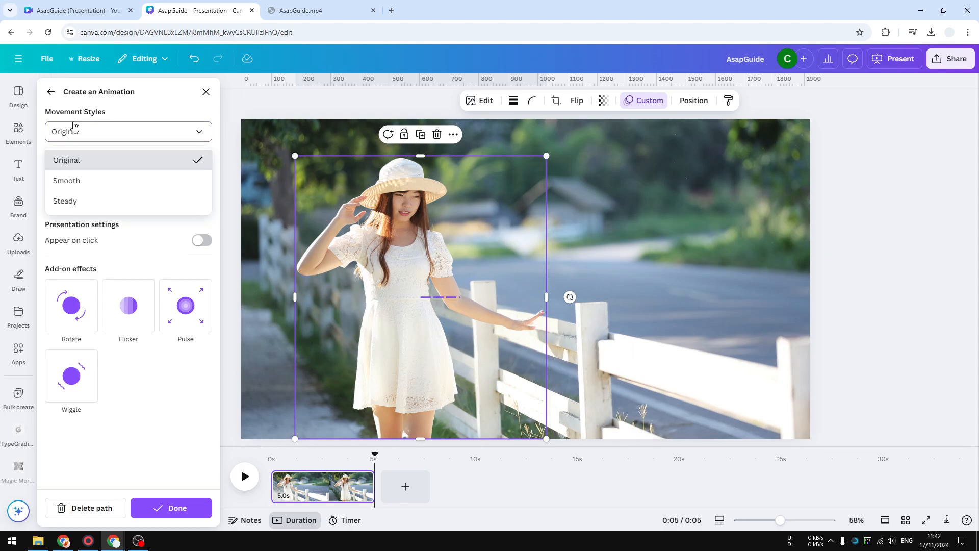
click(76, 202)
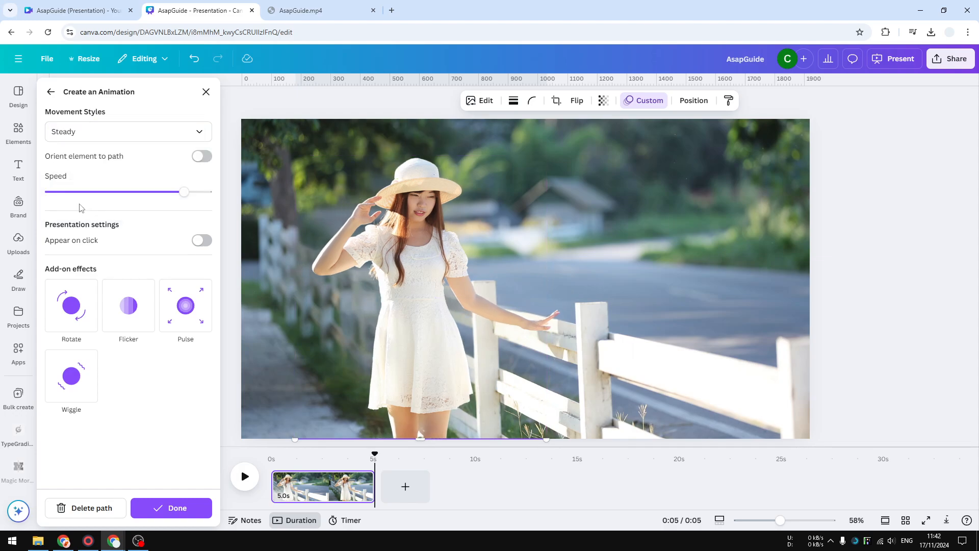
drag(183, 193, 49, 192)
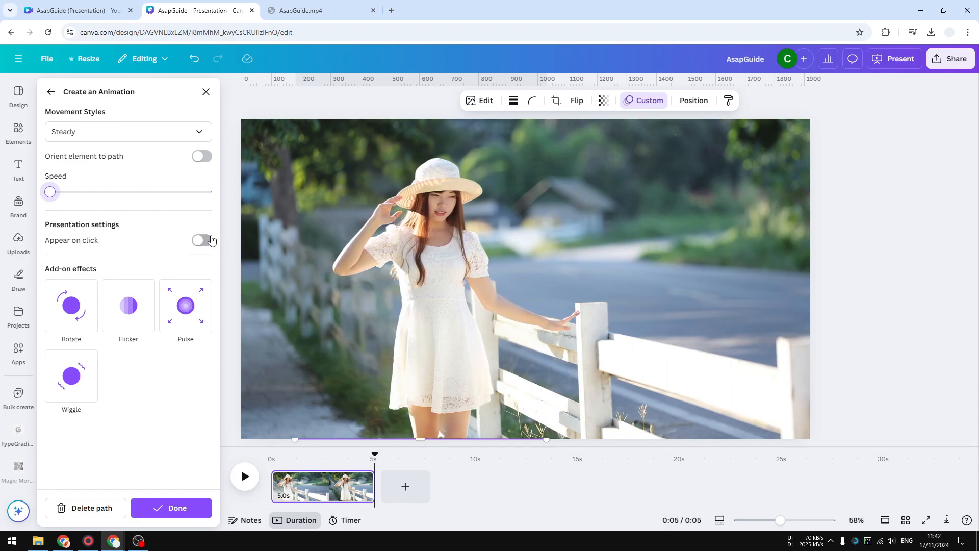
Give the background photo a short leftward custom animation with the slowest speed and Steady movement style, and preview the page.
click(660, 216)
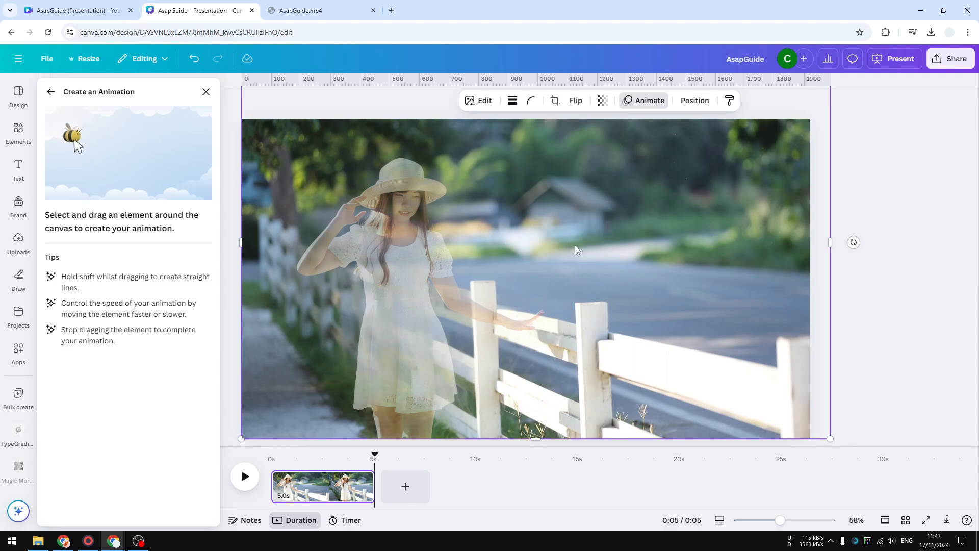
drag(575, 246, 556, 246)
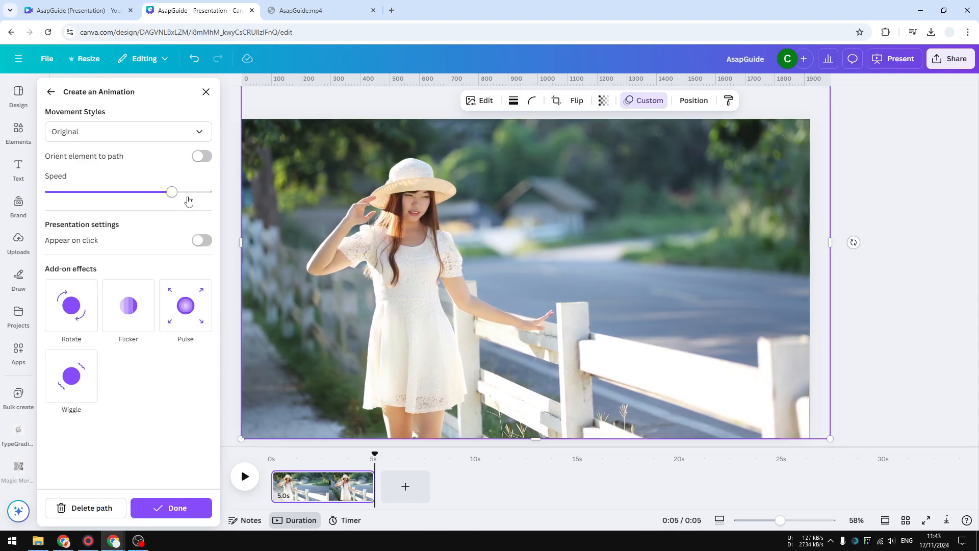
drag(174, 193, 54, 192)
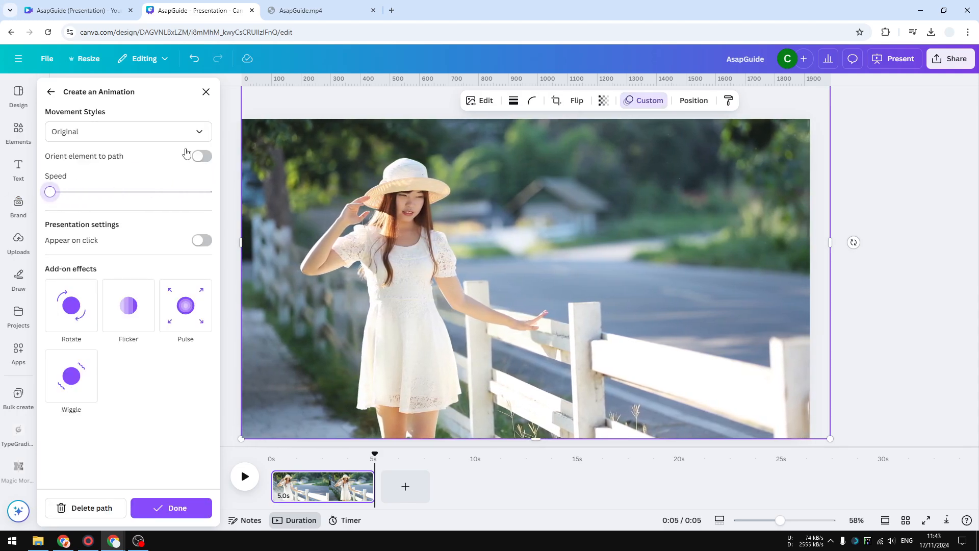
click(91, 132)
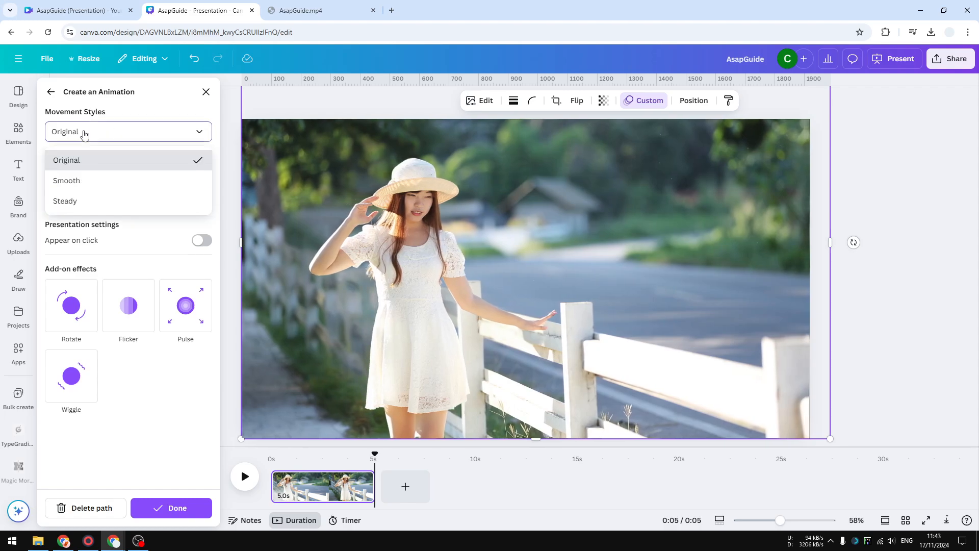
click(67, 202)
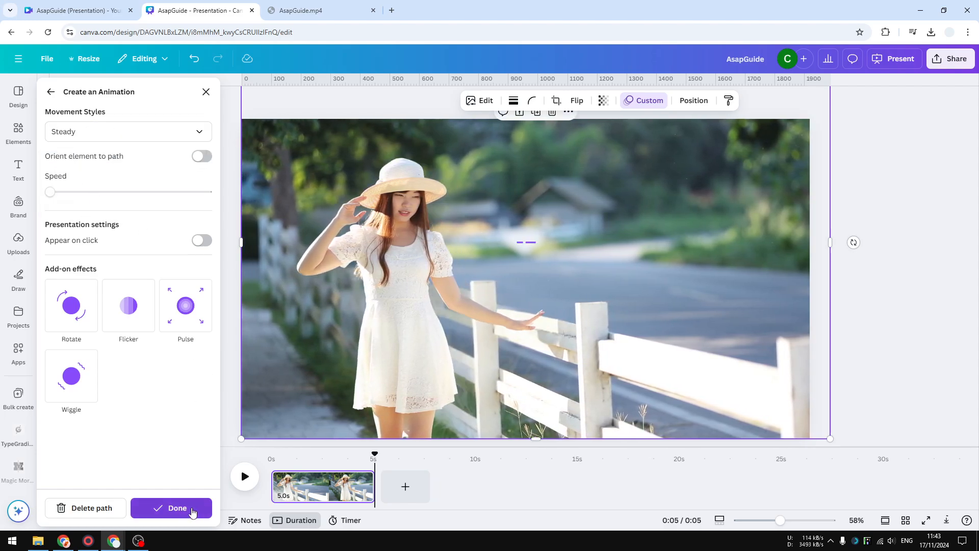
click(192, 510)
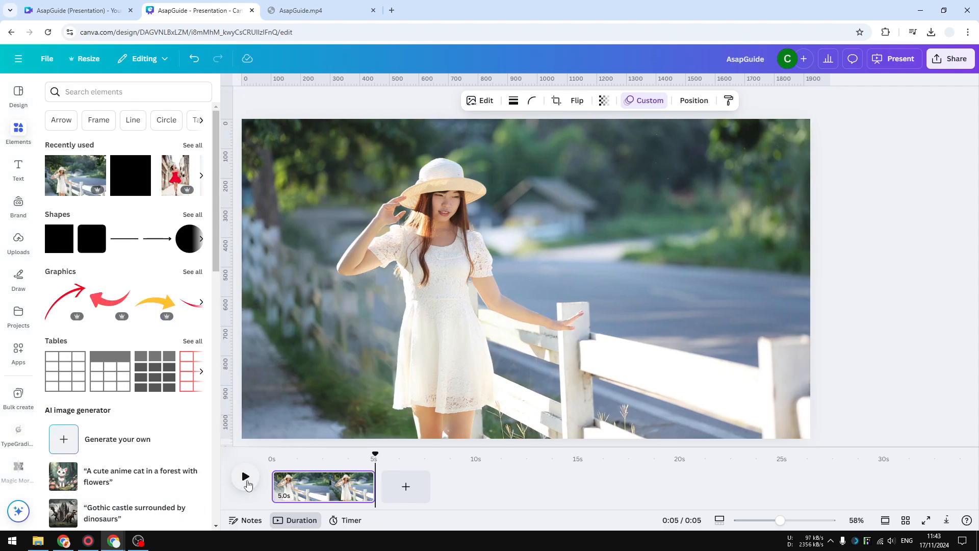
click(246, 481)
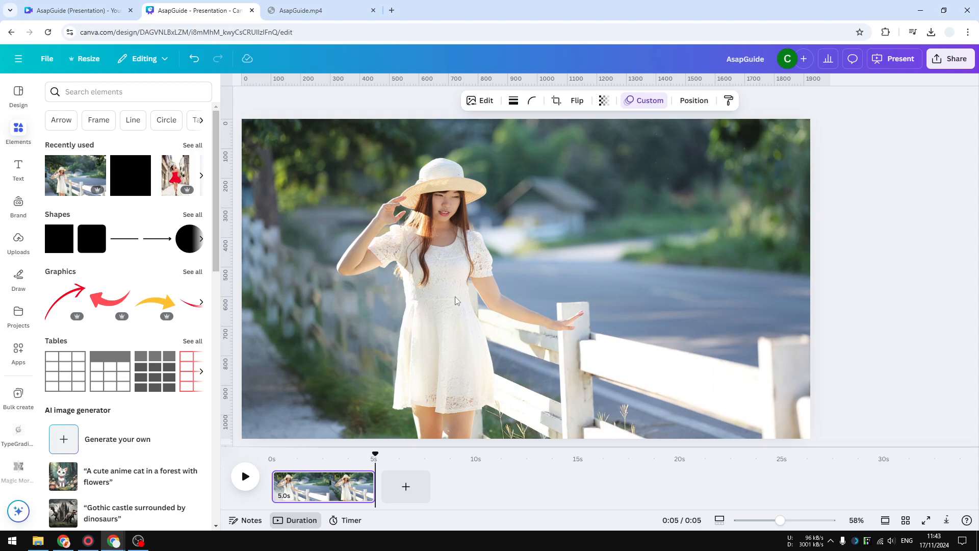
Download the animated design as an MP4 Video.
click(937, 60)
click(796, 264)
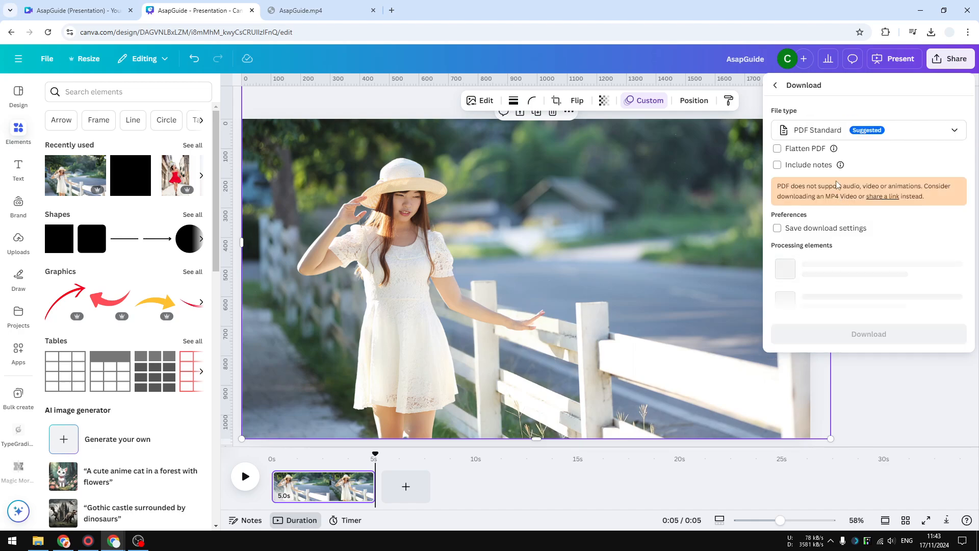
click(851, 133)
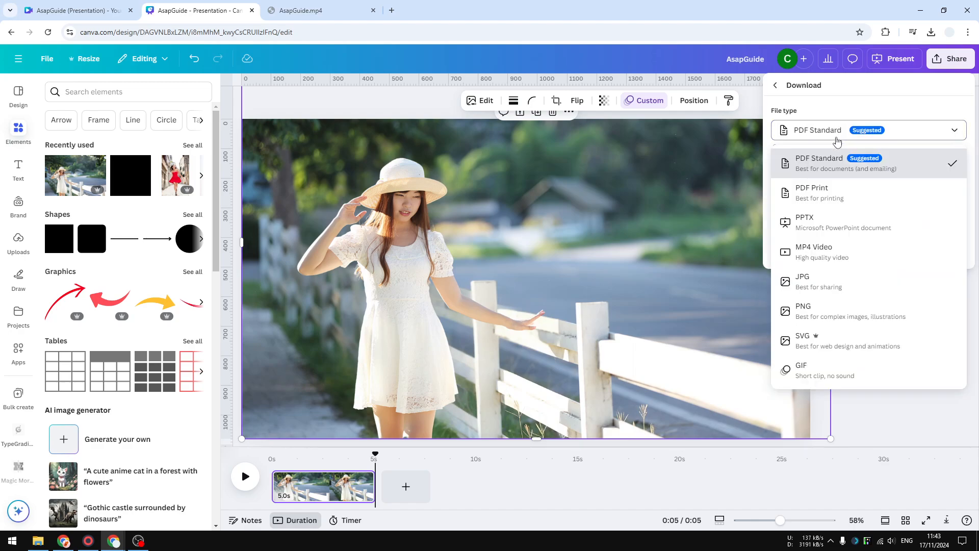
click(833, 253)
click(837, 247)
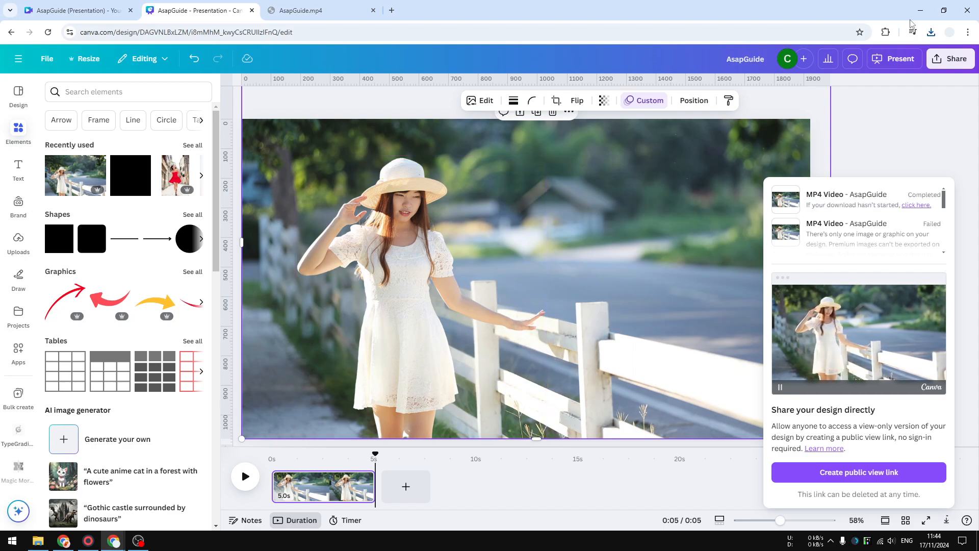
Open the downloaded AsapGuide (1).mp4 in a new browser tab and play it in a loop.
click(931, 32)
drag(816, 78, 439, 11)
right_click(665, 214)
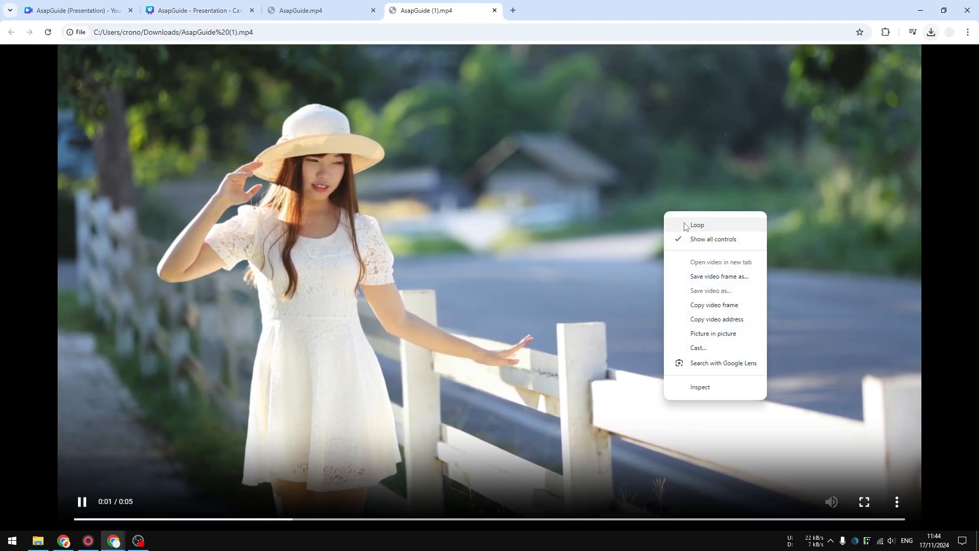
click(686, 226)
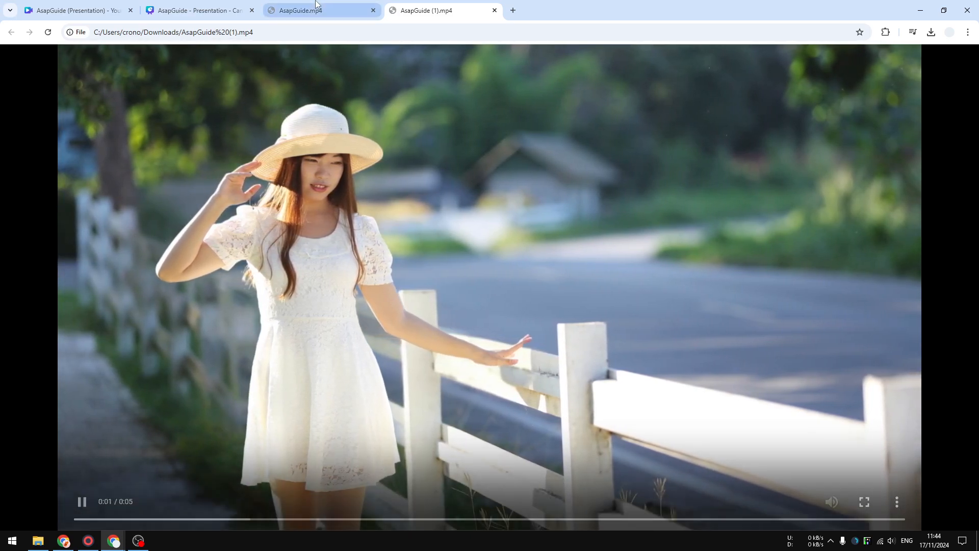
Compare the animation in AsapGuide.mp4 with the one in AsapGuide (1).mp4 and return to the Canva design.
click(317, 6)
click(334, 211)
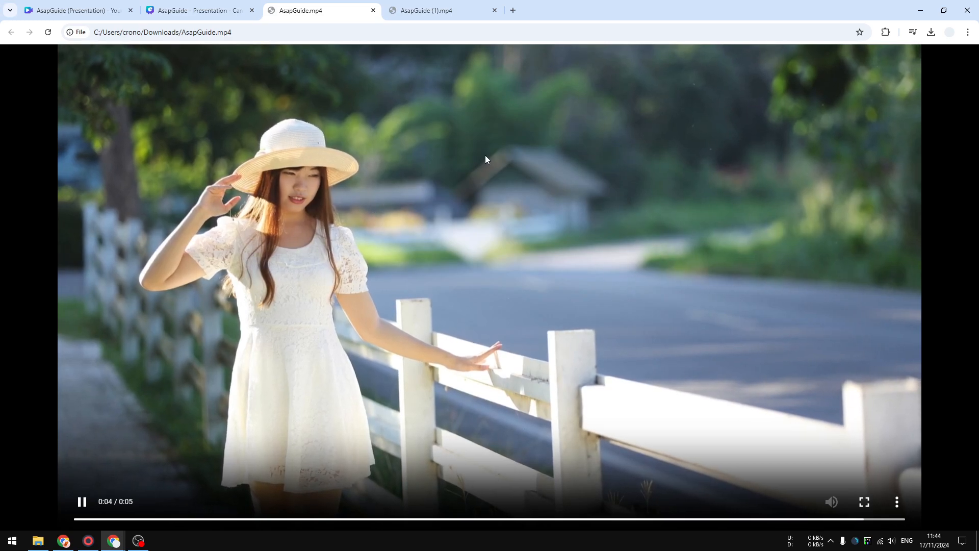
click(486, 156)
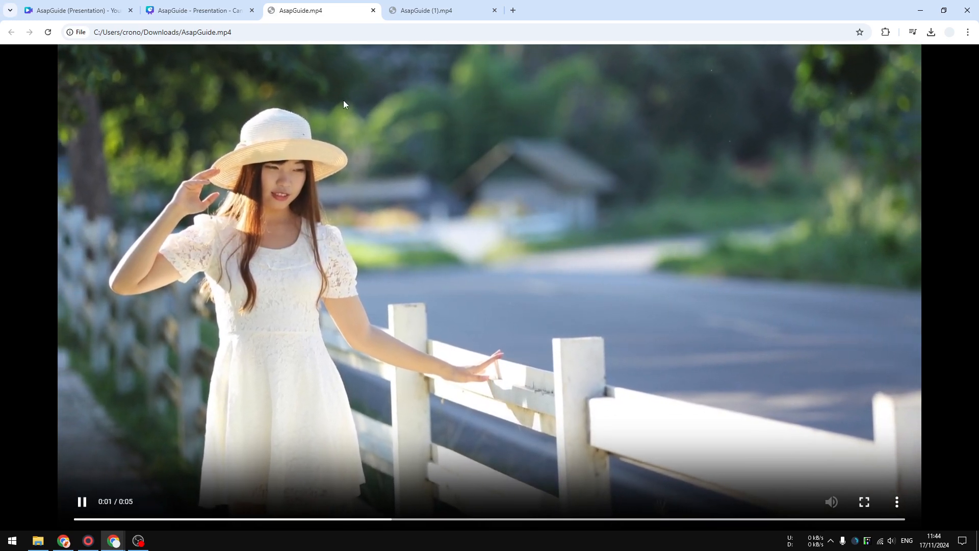
click(418, 11)
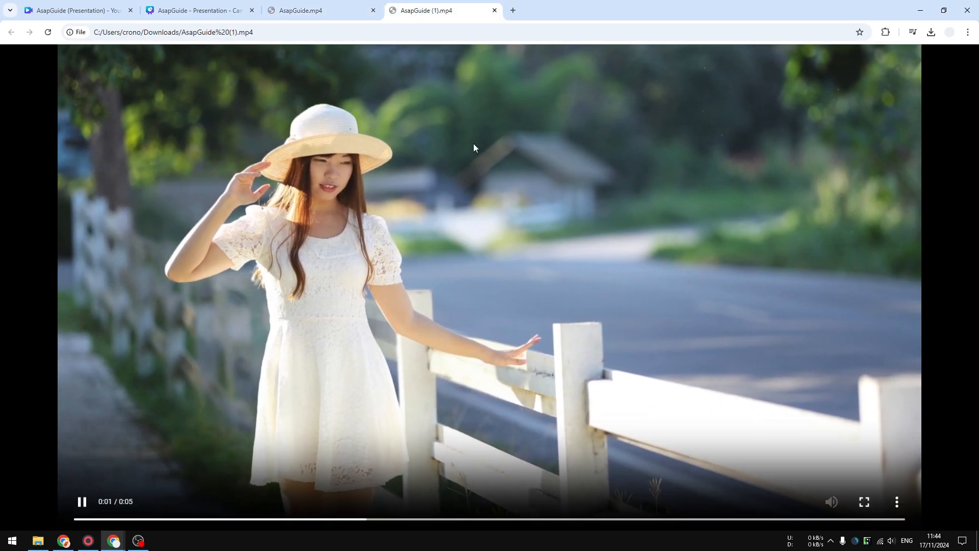
click(224, 7)
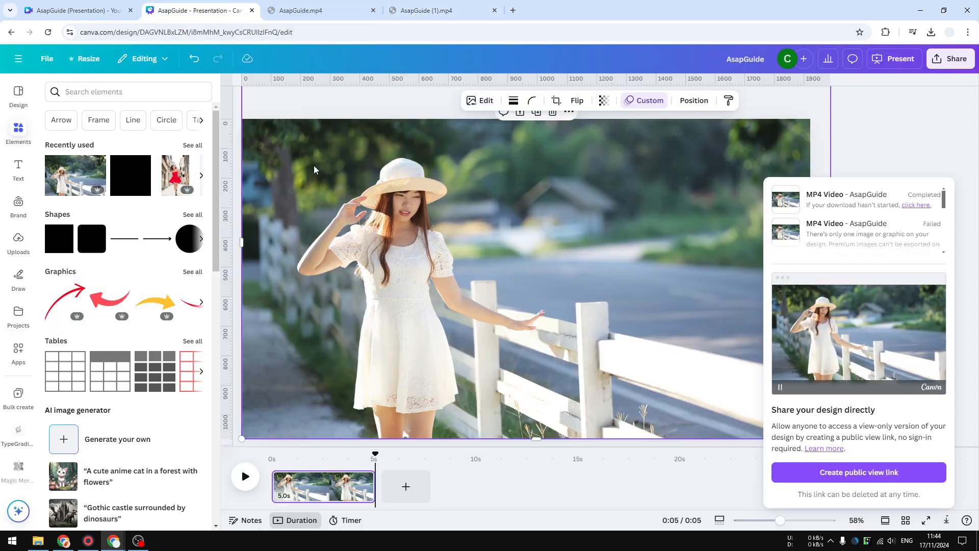